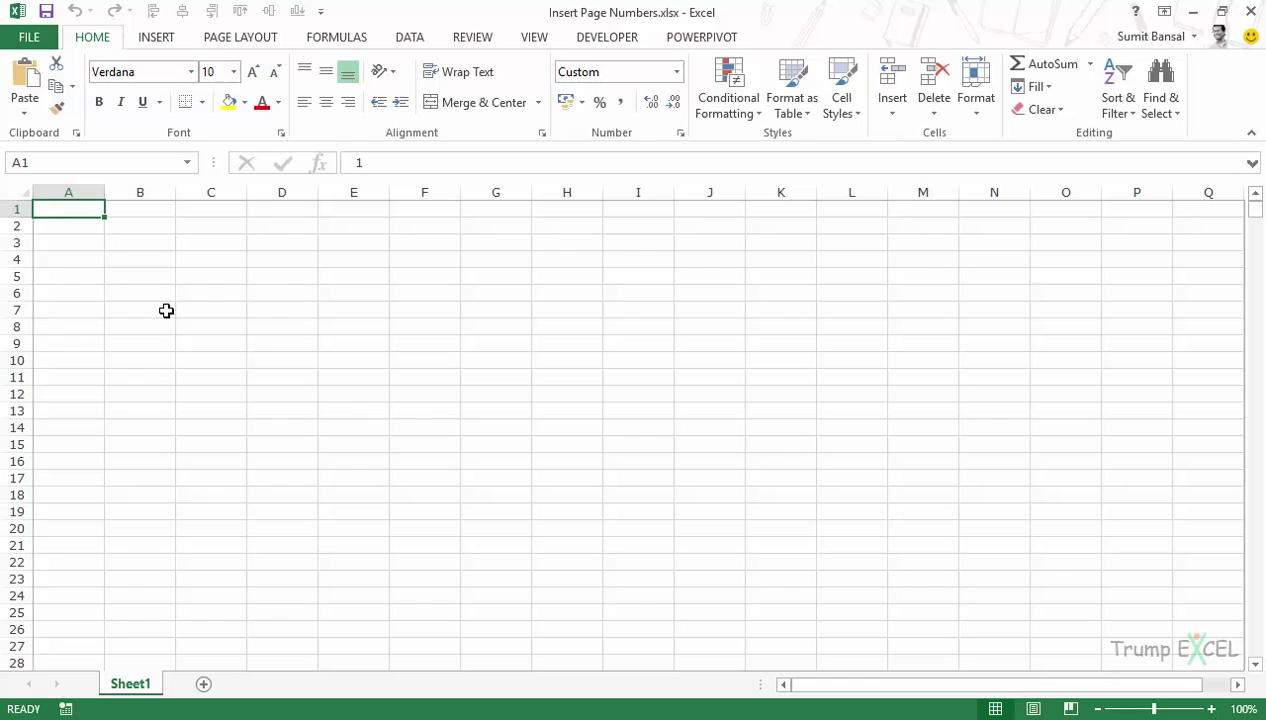
Step: Bring up the View ribbon for Insert Page Numbers.xlsx
left_click(535, 40)
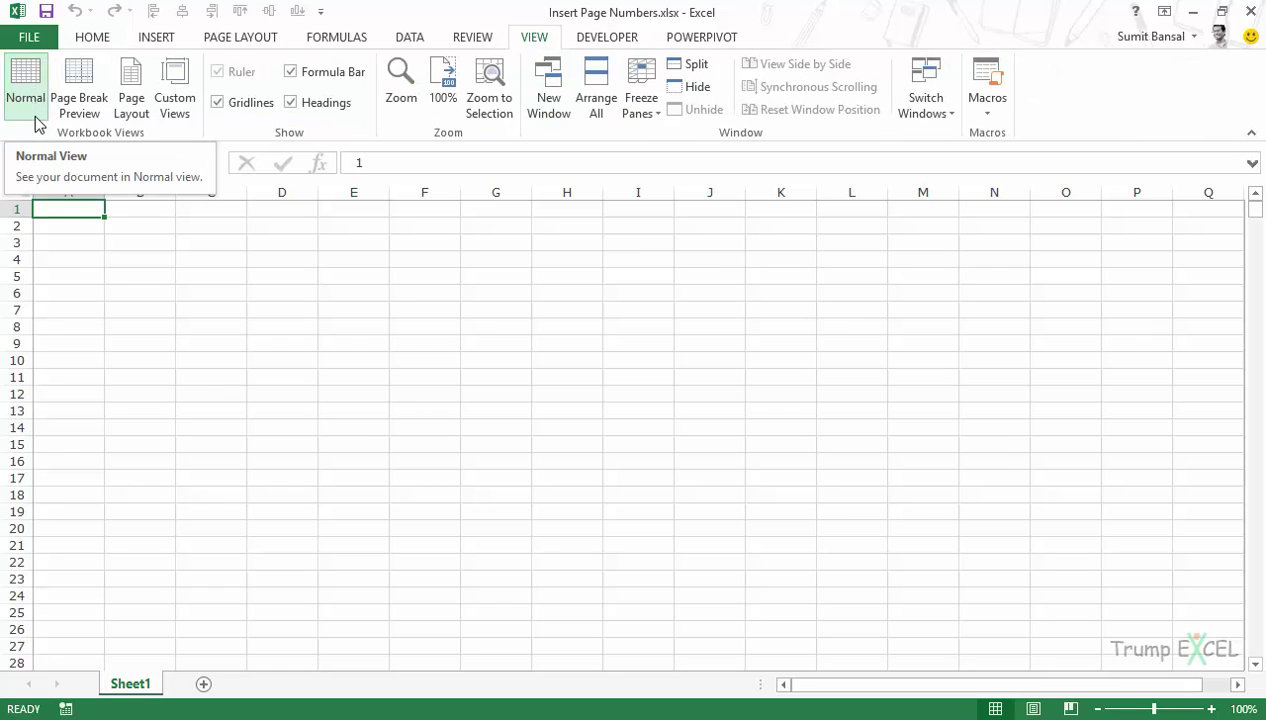
Step: Switch Sheet1 to Page Layout view and scroll down to page 1's footer
left_click(122, 114)
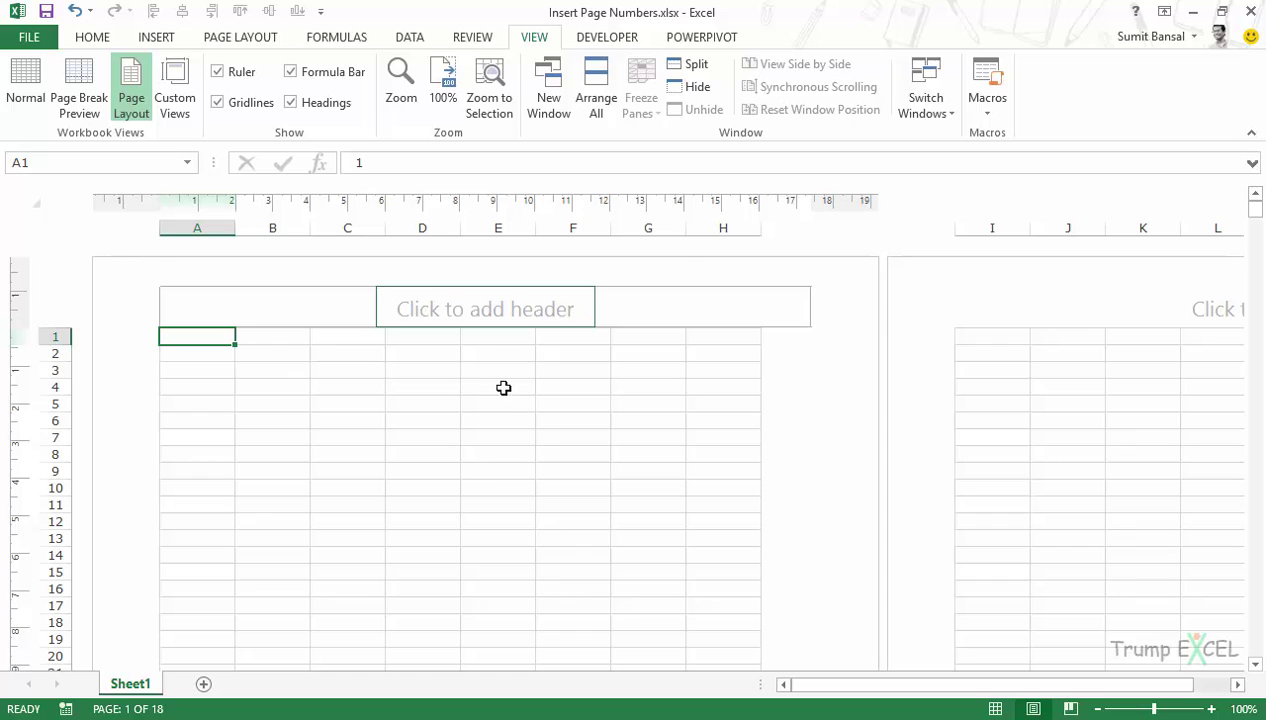
scroll(500, 400, "down", 17)
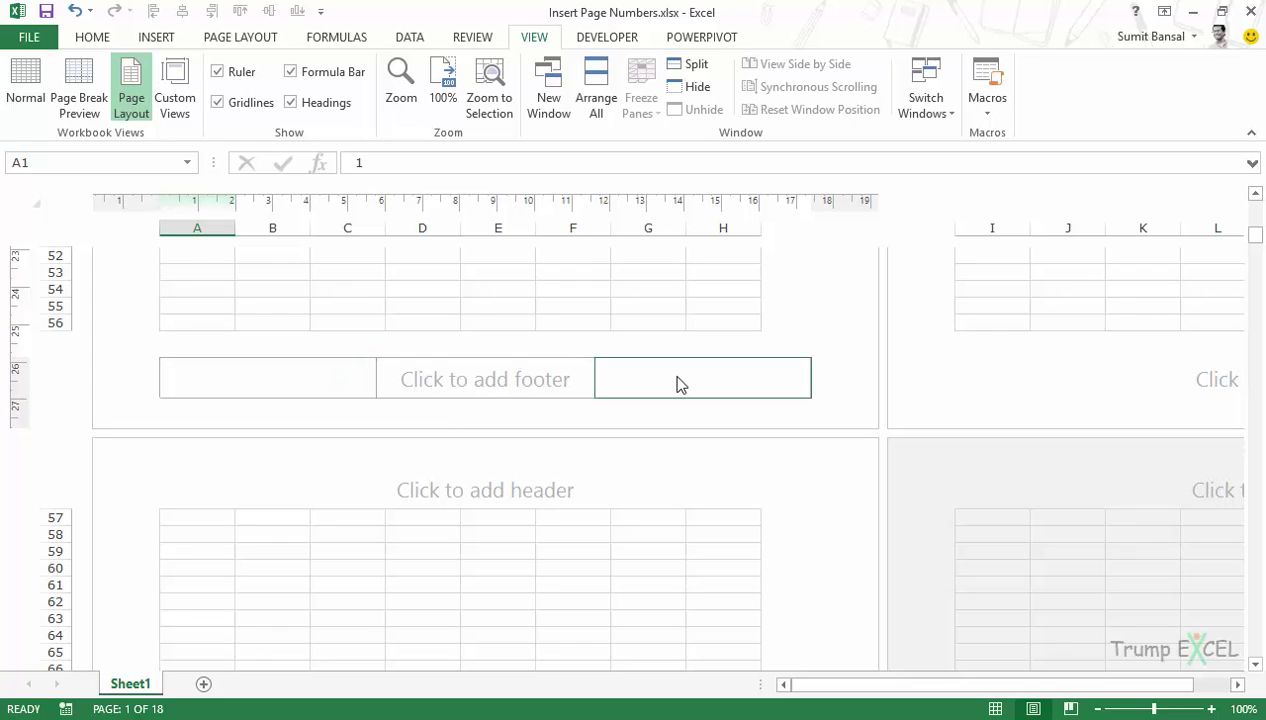
Step: Insert the &[Page] code in the centre footer, then check that pages show 1, 2, 3
left_click(490, 388)
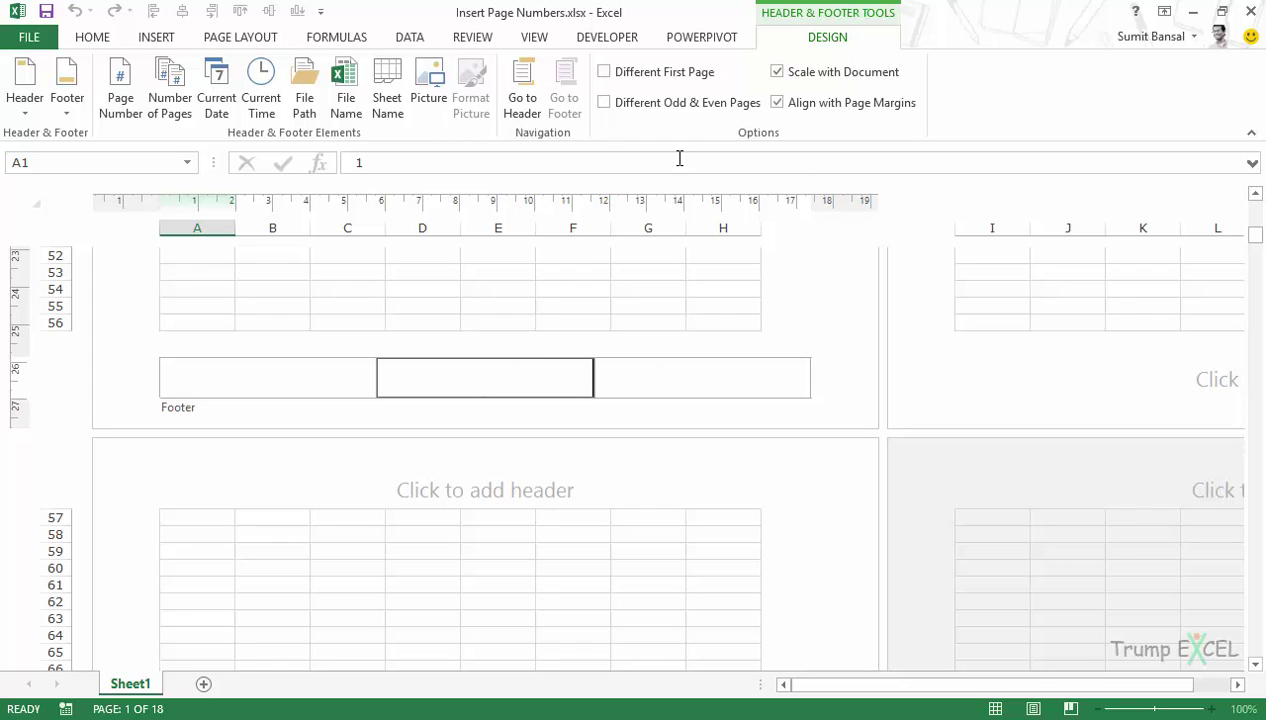
left_click(122, 100)
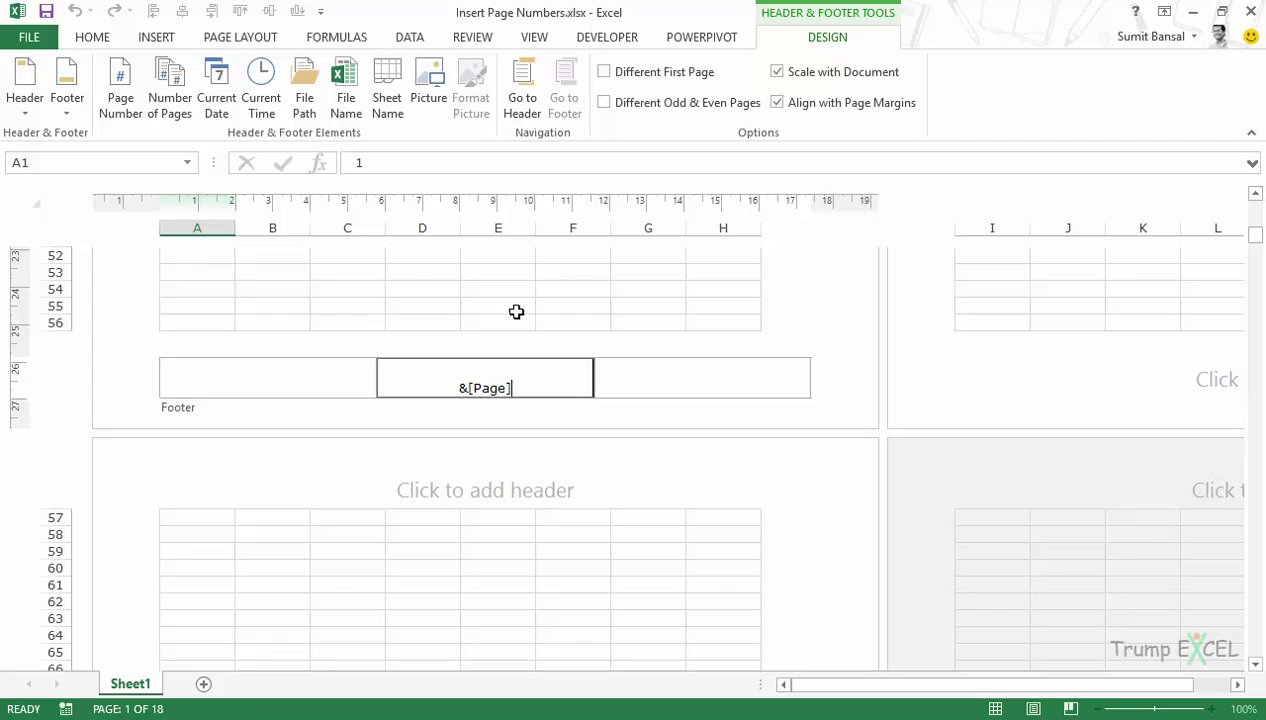
left_click(226, 265)
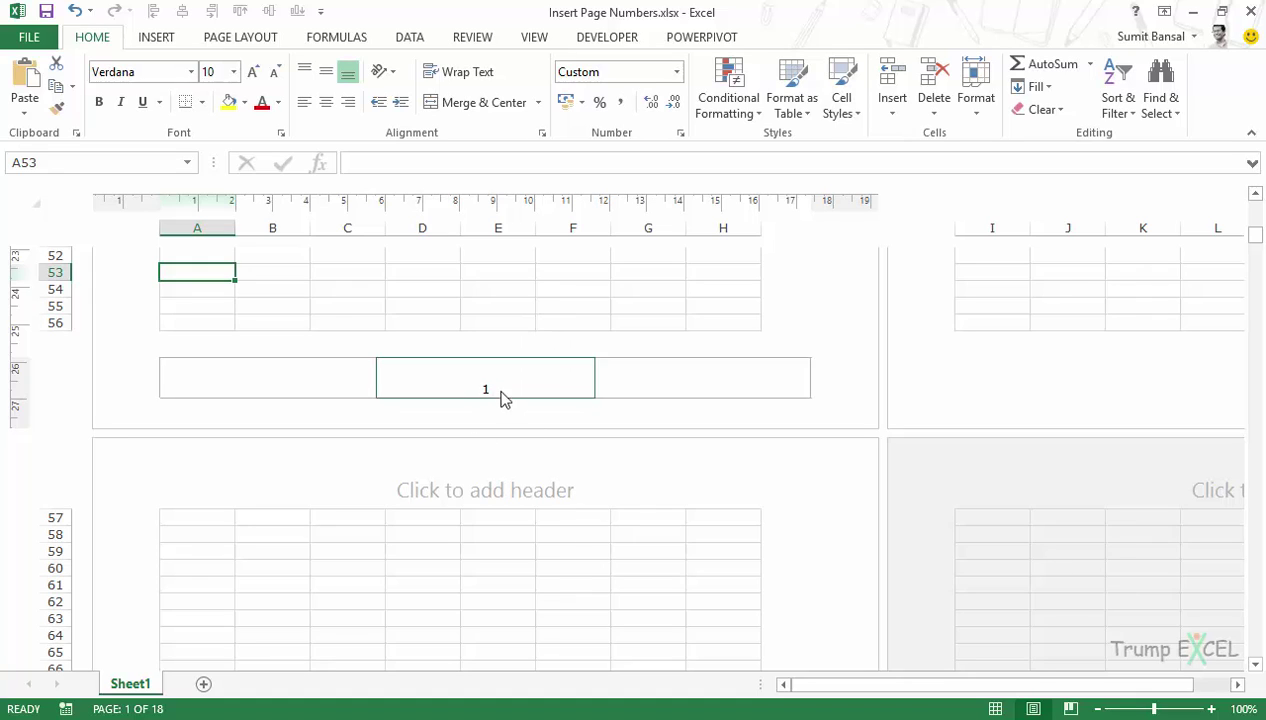
scroll(566, 395, "down", 5)
scroll(566, 408, "down", 14)
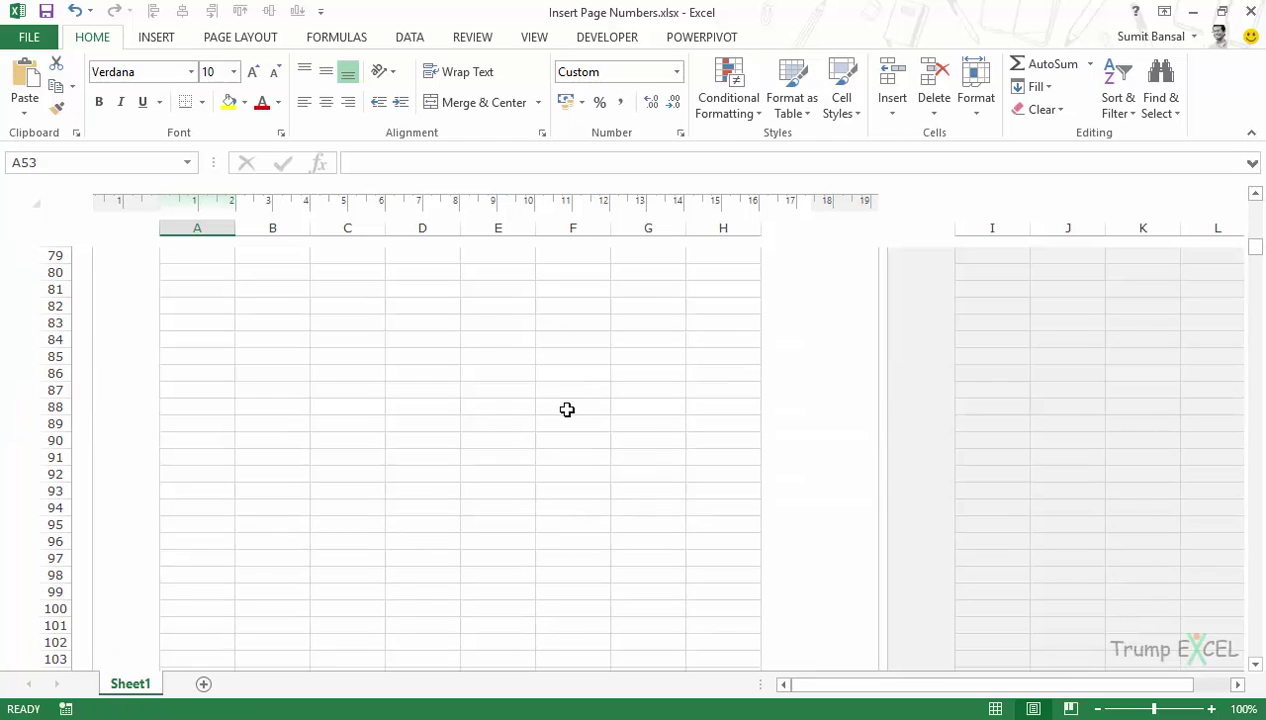
scroll(590, 390, "down", 20)
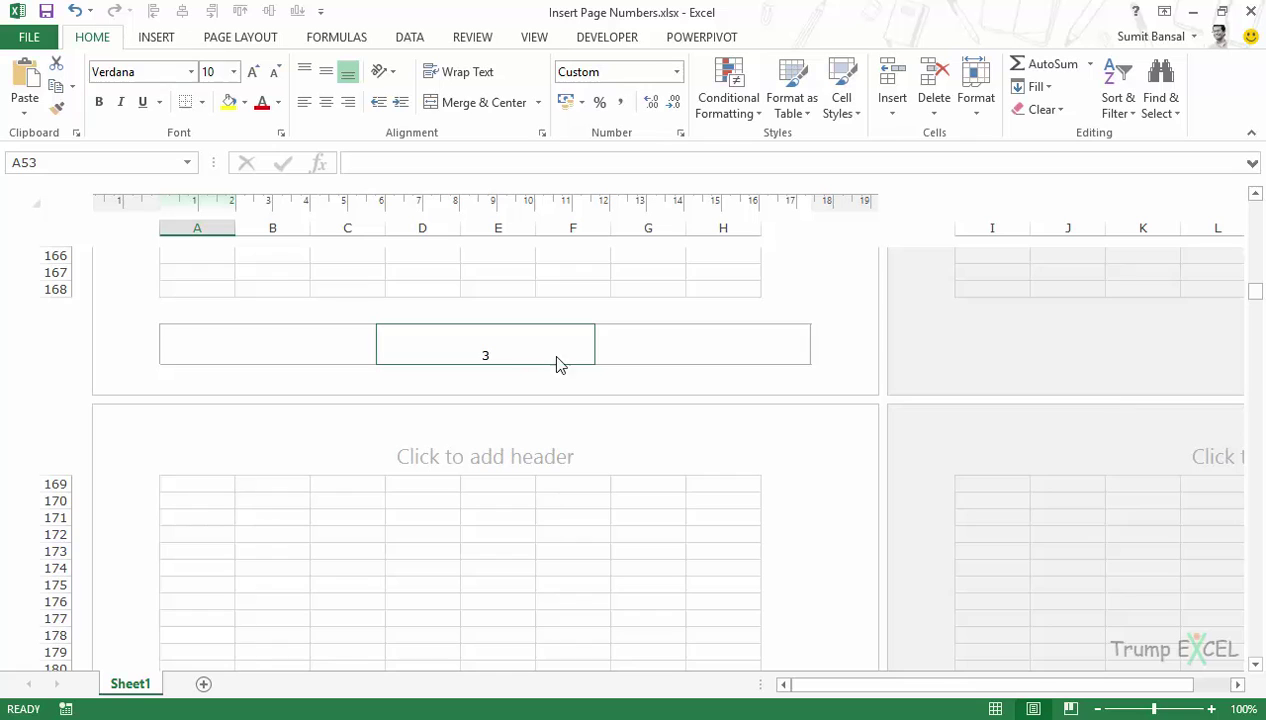
left_click_drag(1255, 293, 1263, 200)
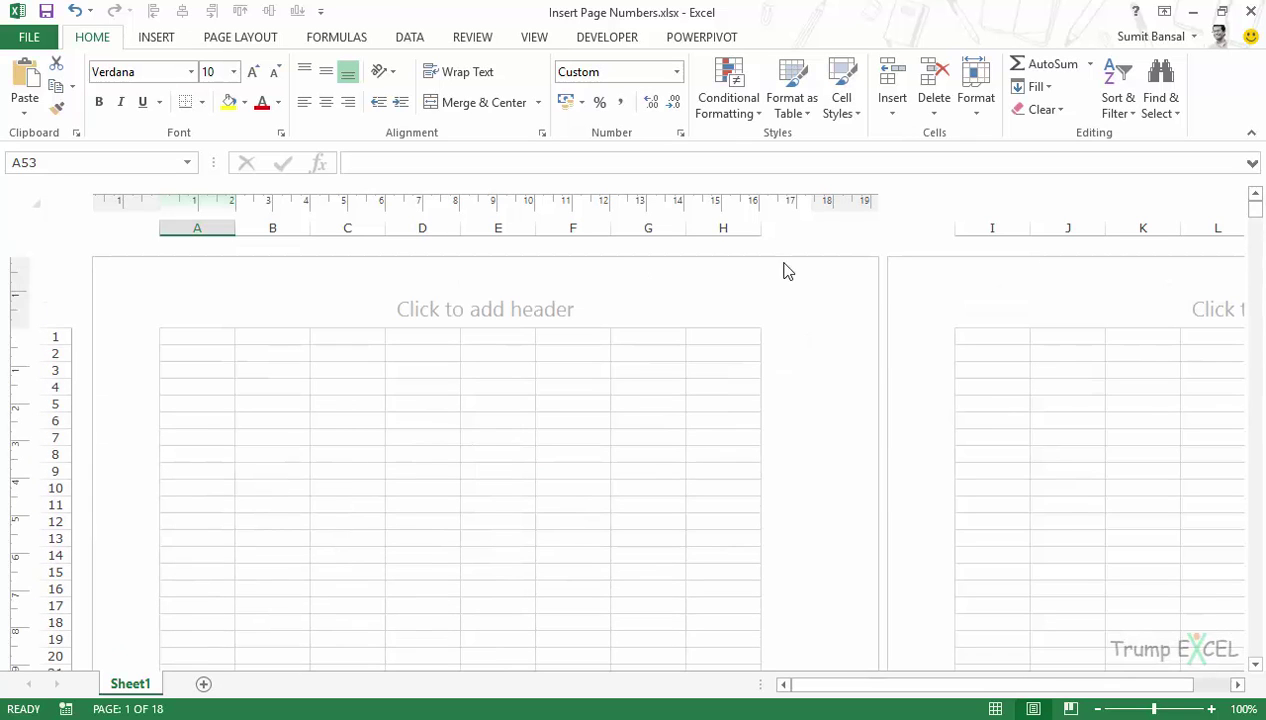
scroll(486, 415, "down", 8)
scroll(494, 417, "down", 5)
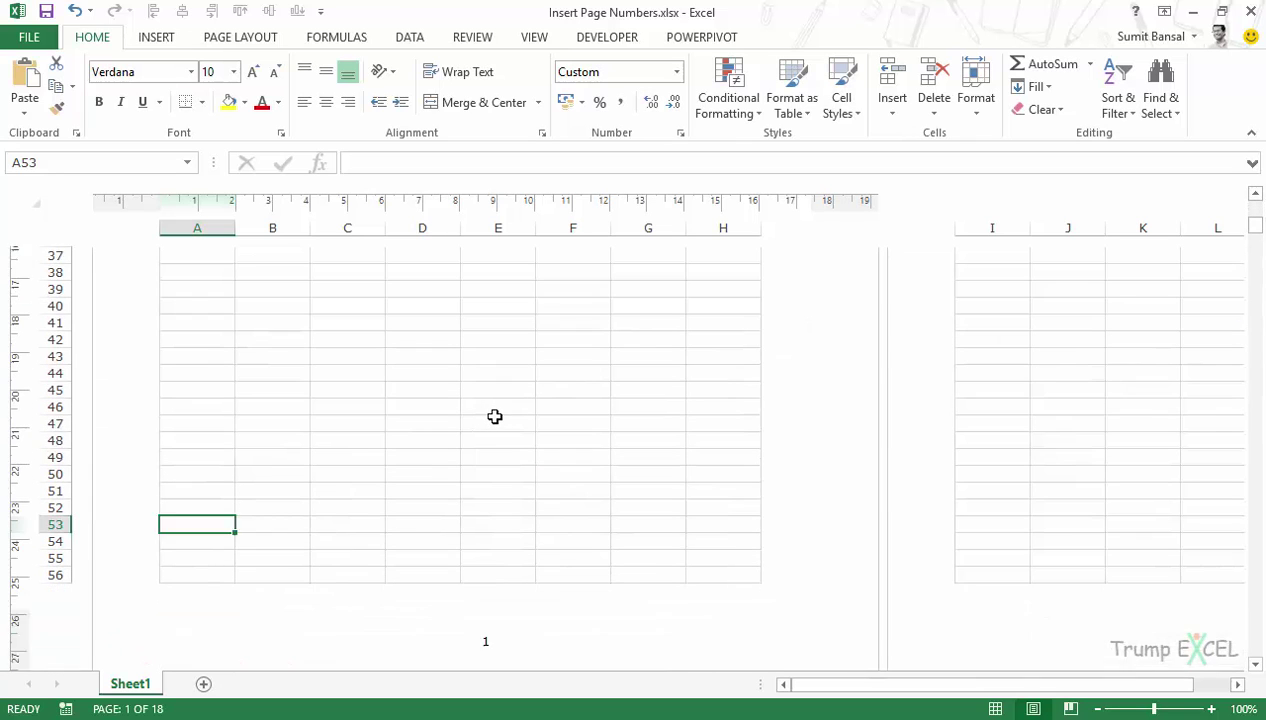
Step: Extend the centre footer to '&[Page] of &[Pages]' so page 1 reads 1 of 18
scroll(500, 470, "down", 2)
left_click(510, 494)
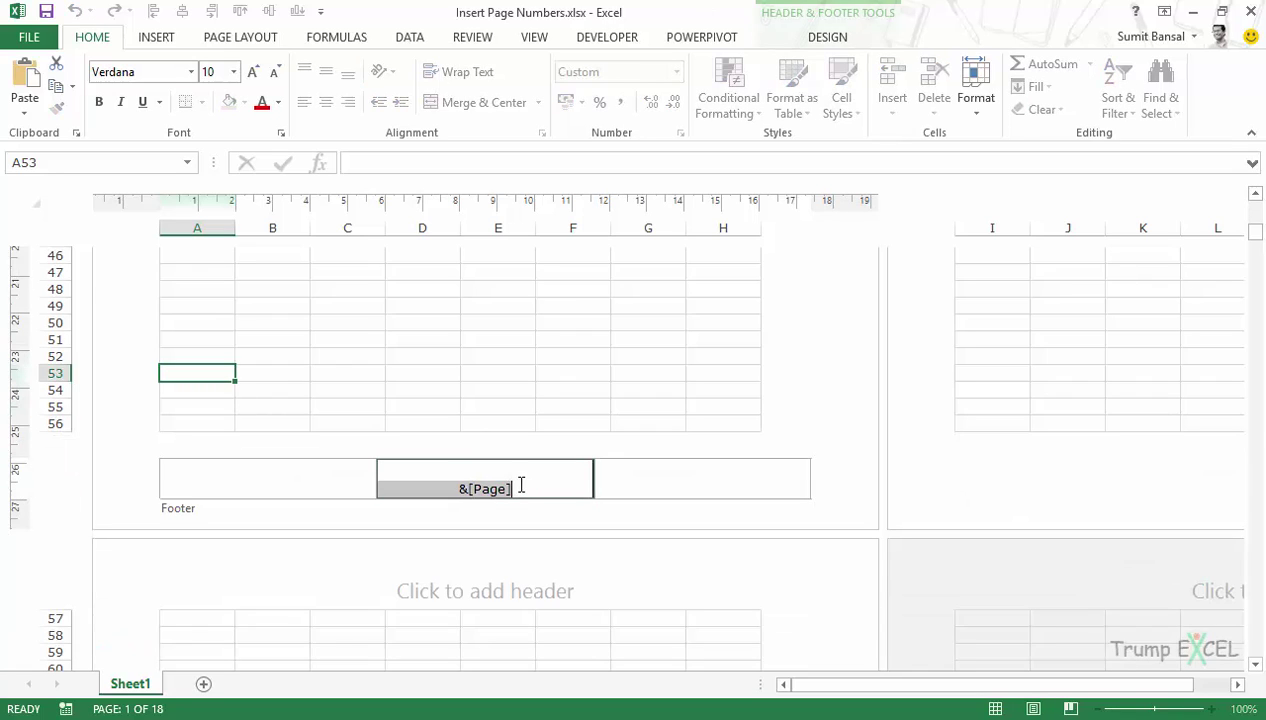
left_click(524, 489)
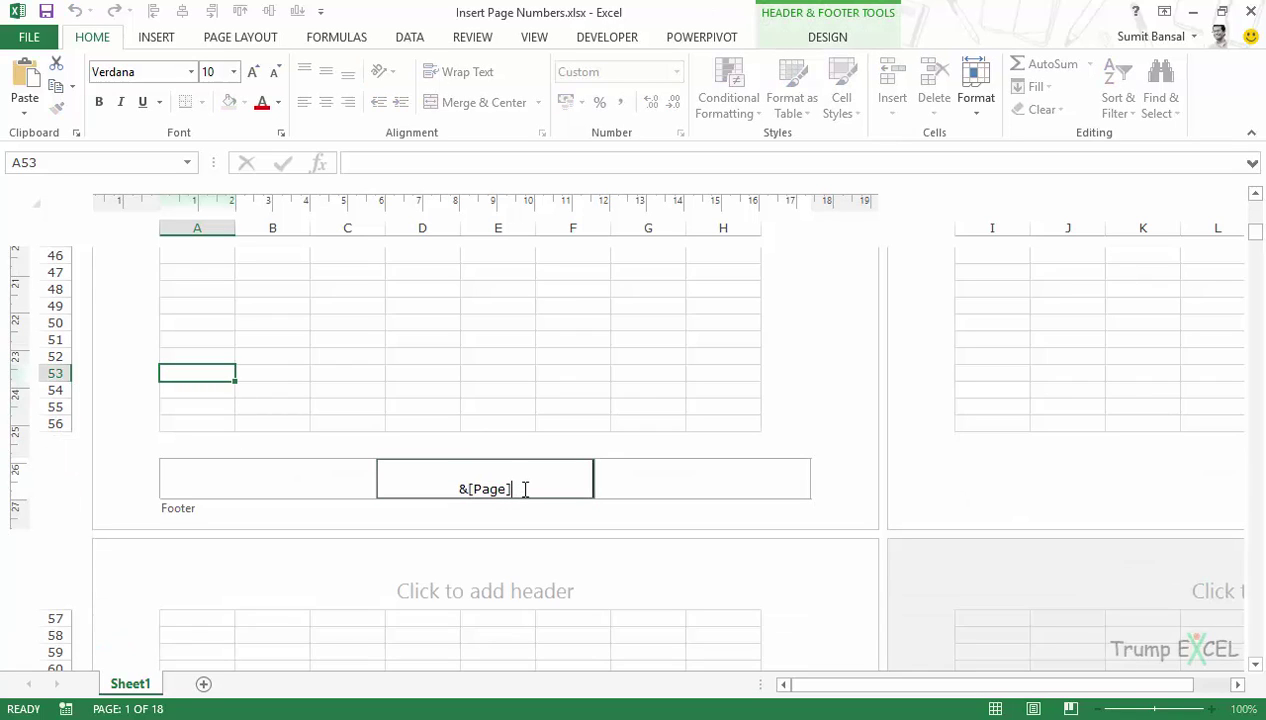
type("of")
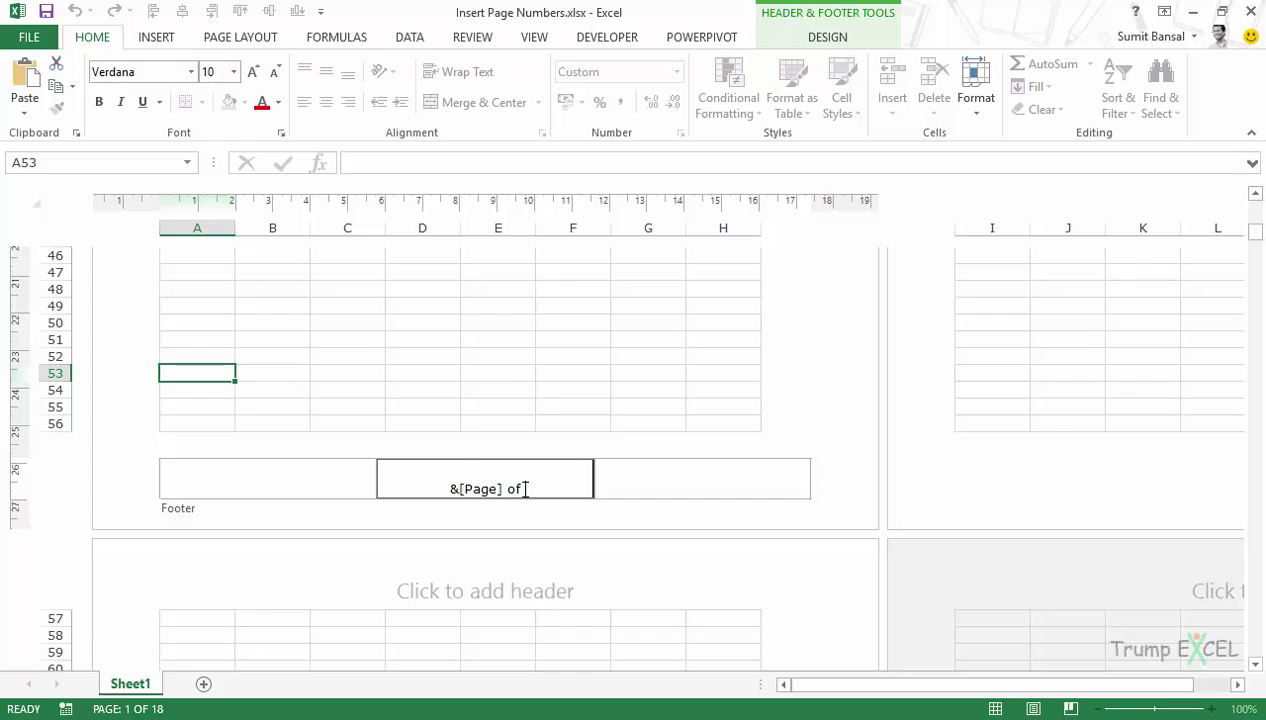
left_click(832, 40)
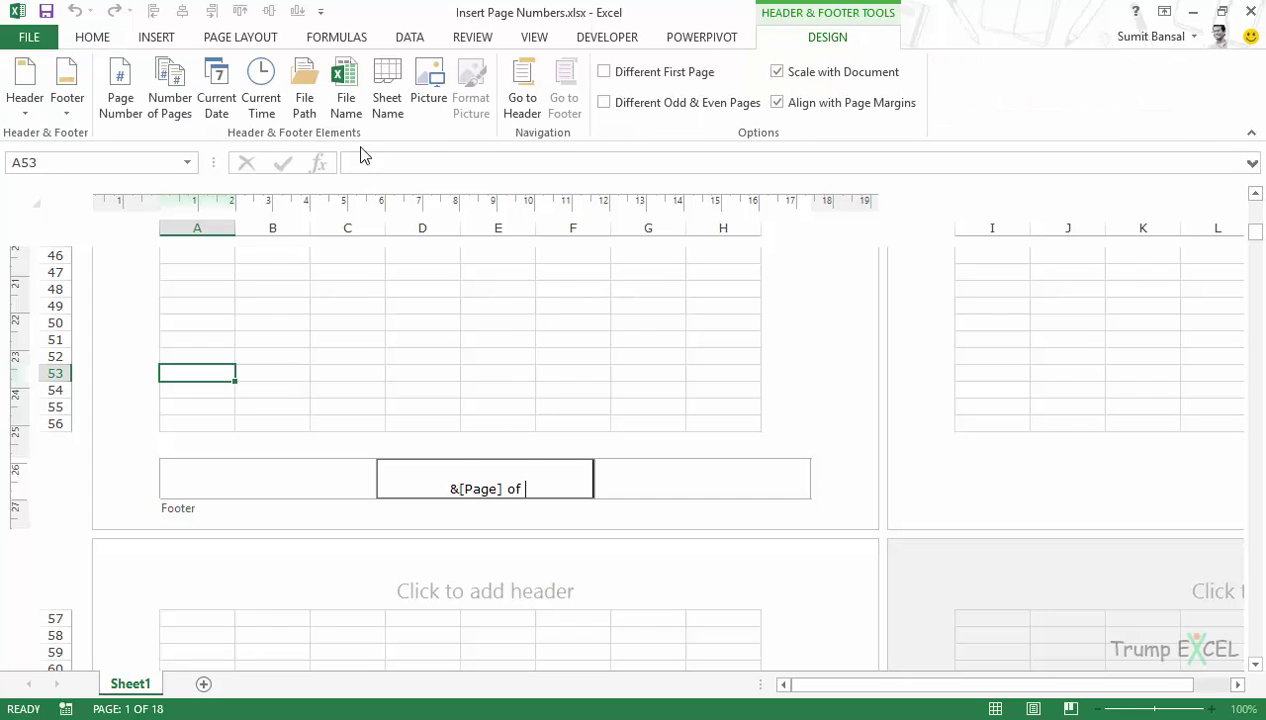
left_click(175, 117)
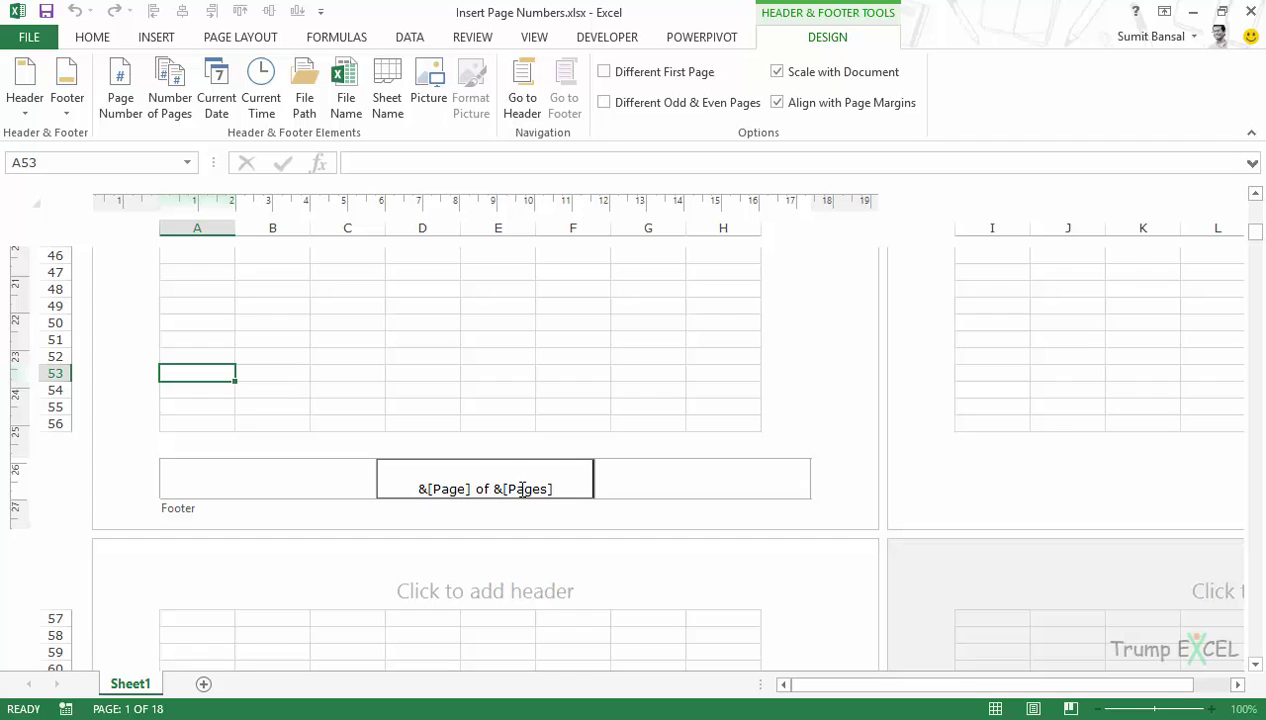
left_click(222, 308)
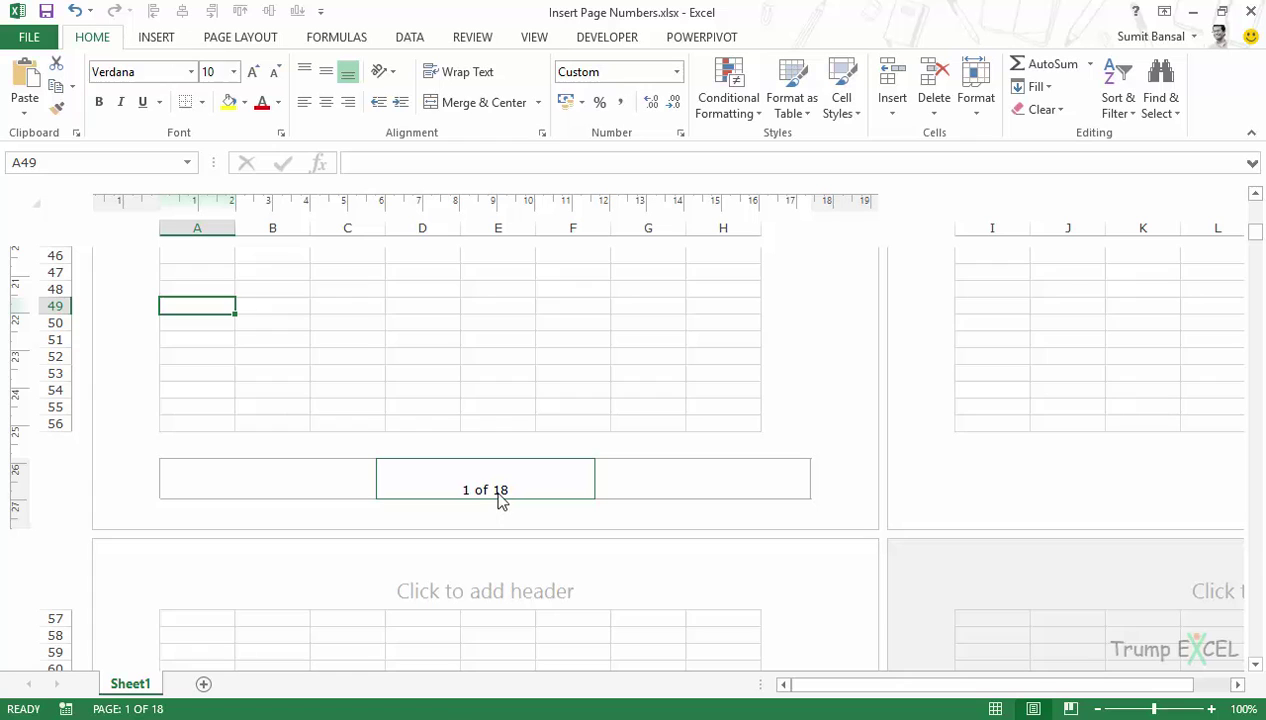
scroll(562, 470, "down", 20)
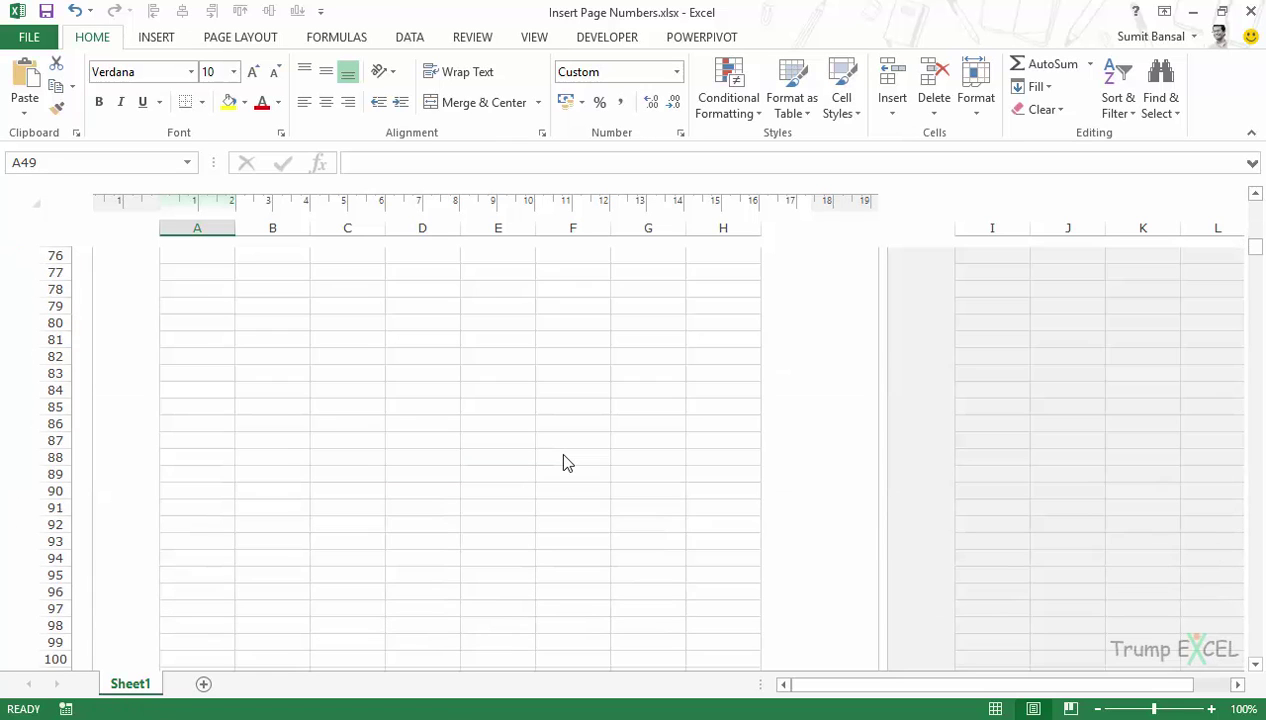
scroll(545, 415, "up", 15)
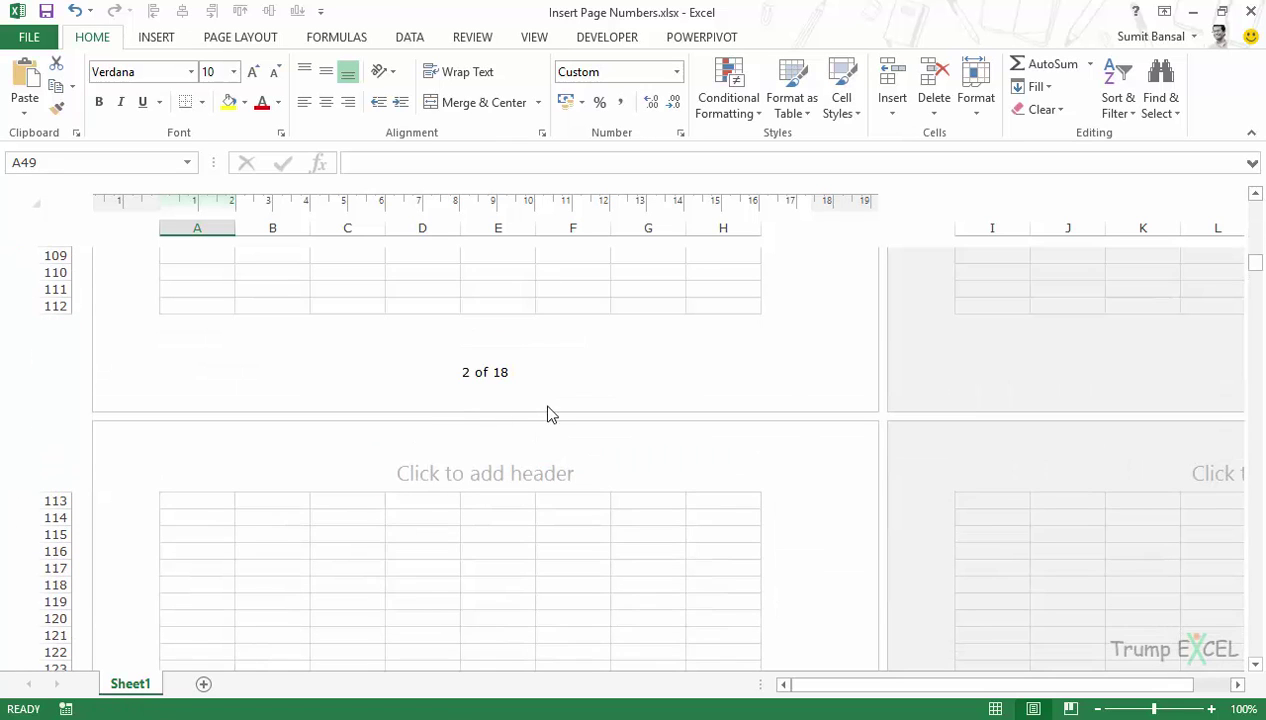
scroll(558, 436, "up", 8)
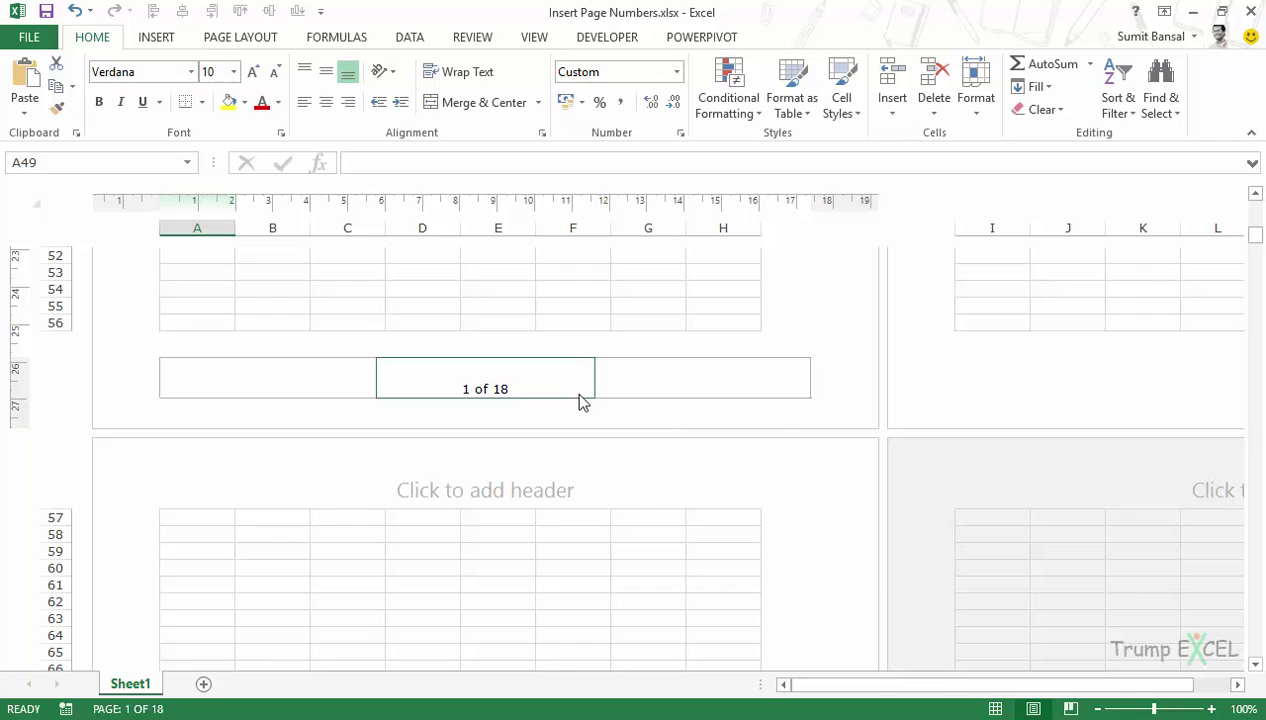
Step: Enable Different First Page and put TrumpExcel.com in page 1's right footer
left_click(655, 387)
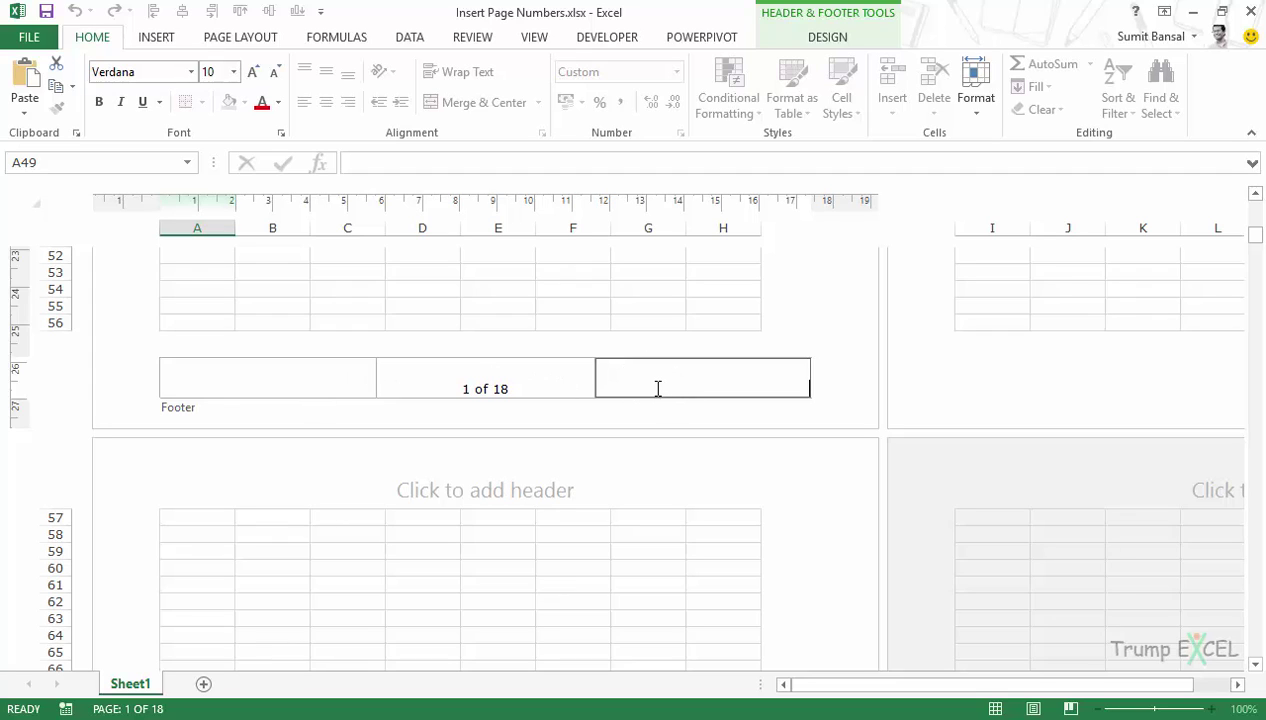
left_click(838, 40)
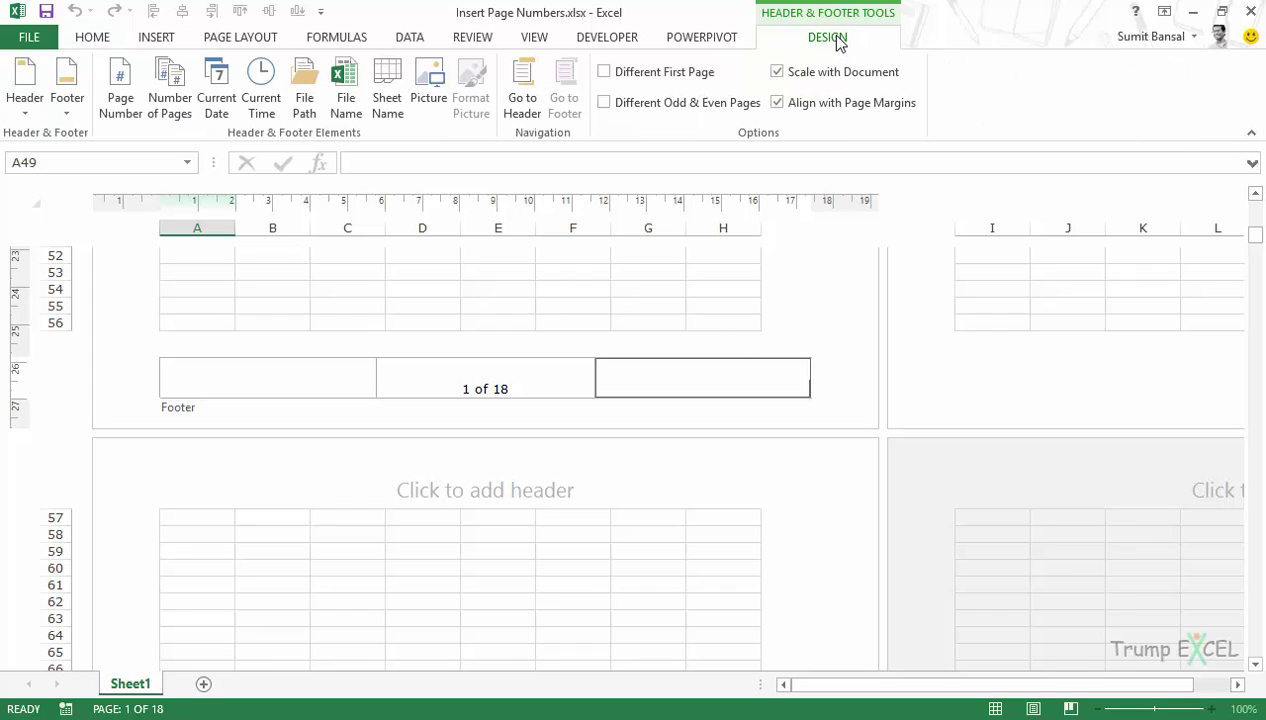
left_click(605, 74)
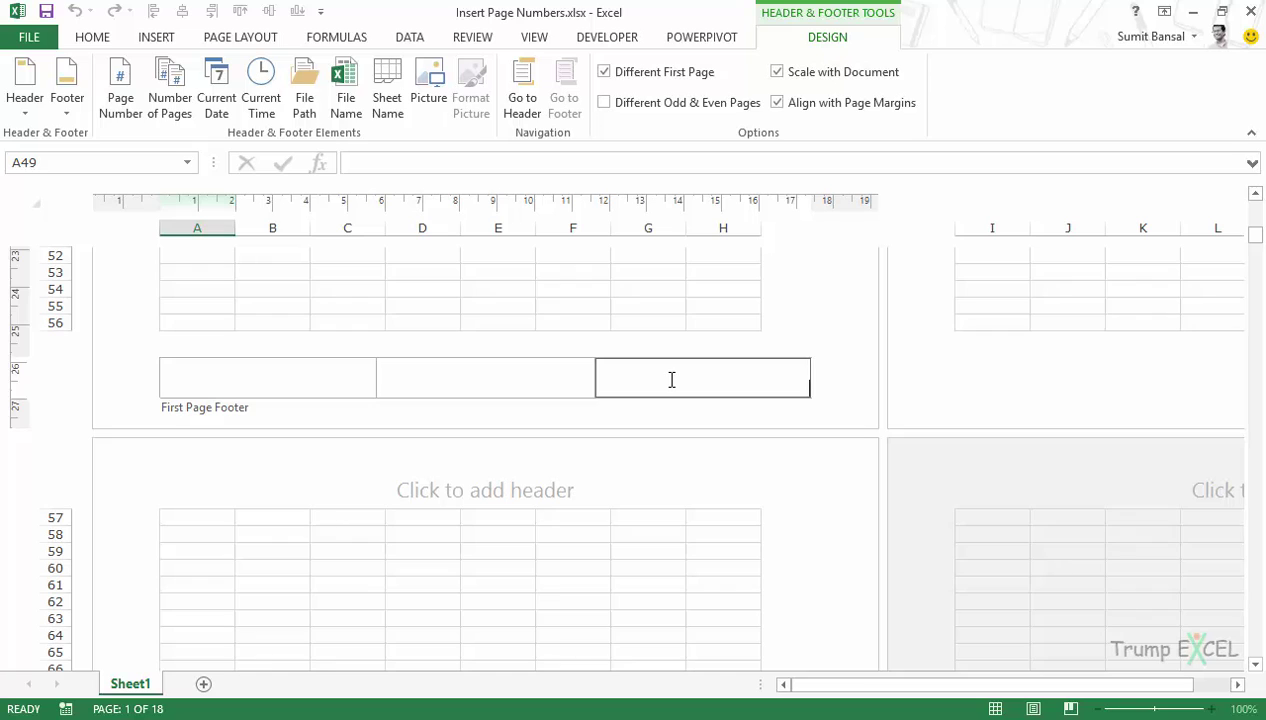
type("mpExcel.com")
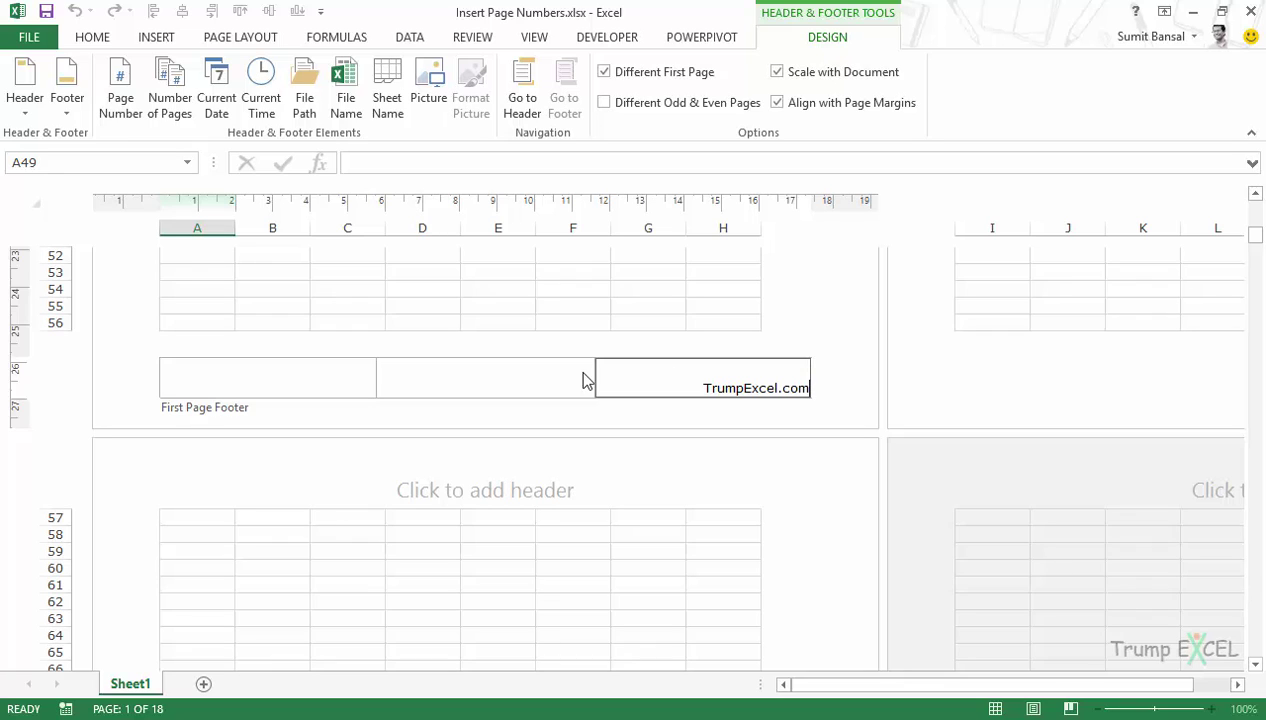
left_click(215, 274)
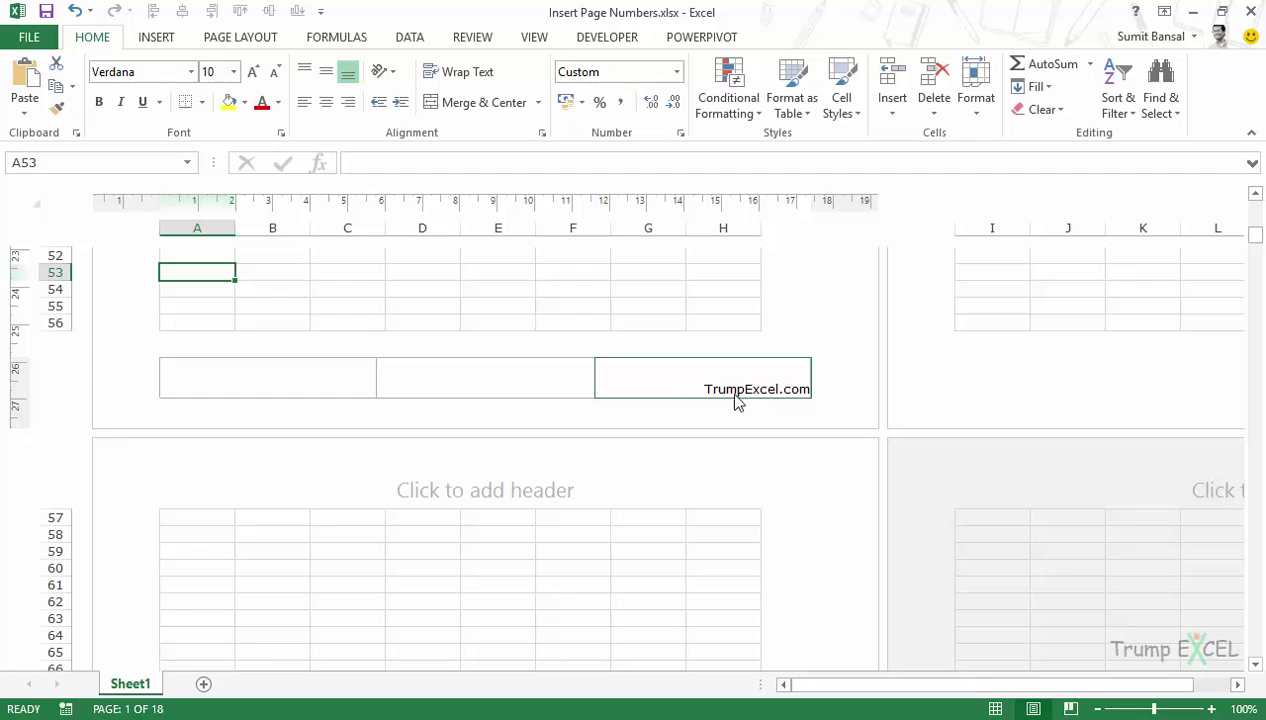
scroll(677, 394, "down", 10)
scroll(677, 394, "down", 5)
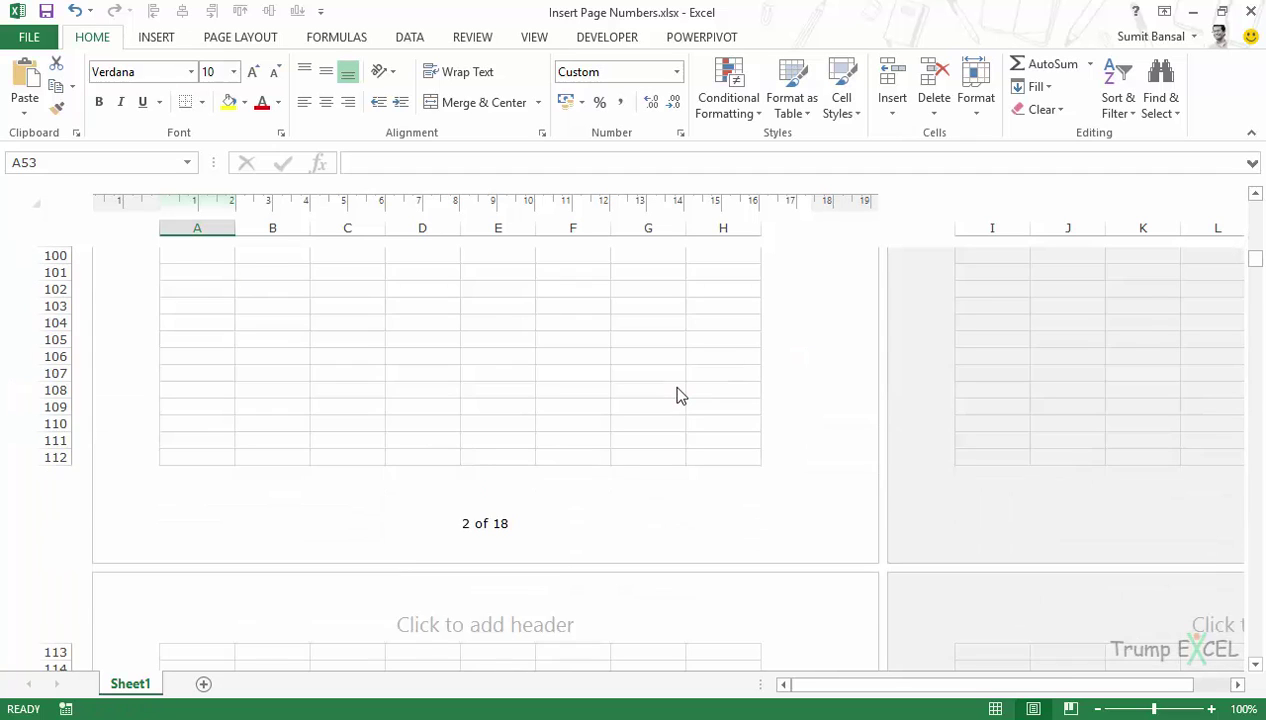
scroll(511, 478, "up", 20)
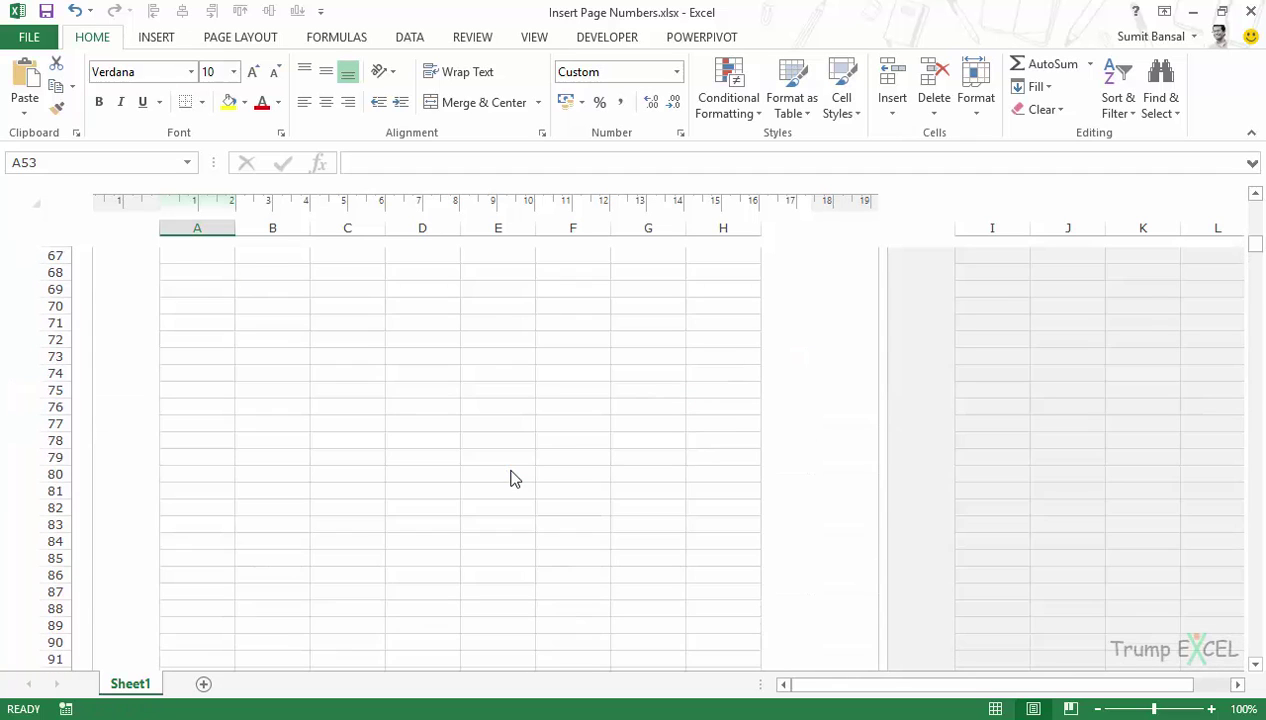
scroll(480, 580, "down", 1)
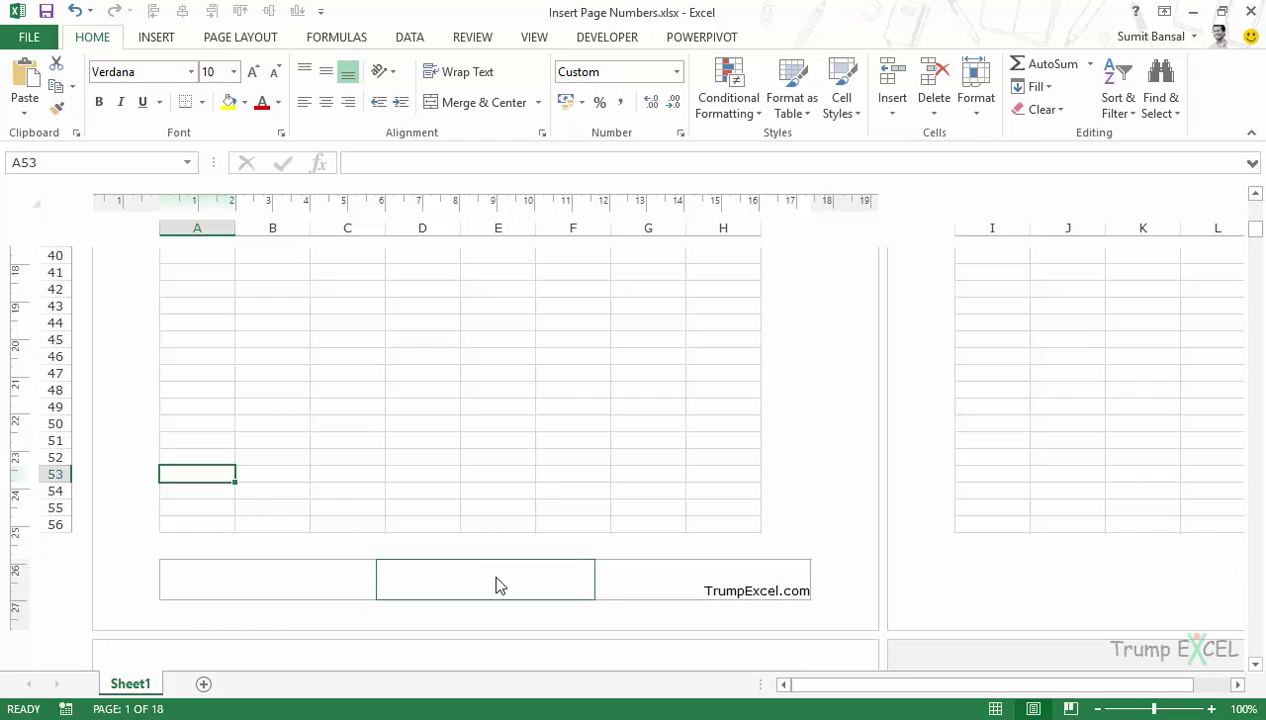
Step: Add '&[Page] of &[Pages]' to page 1's centre footer so it reads 1 of 18
left_click(492, 583)
left_click(835, 38)
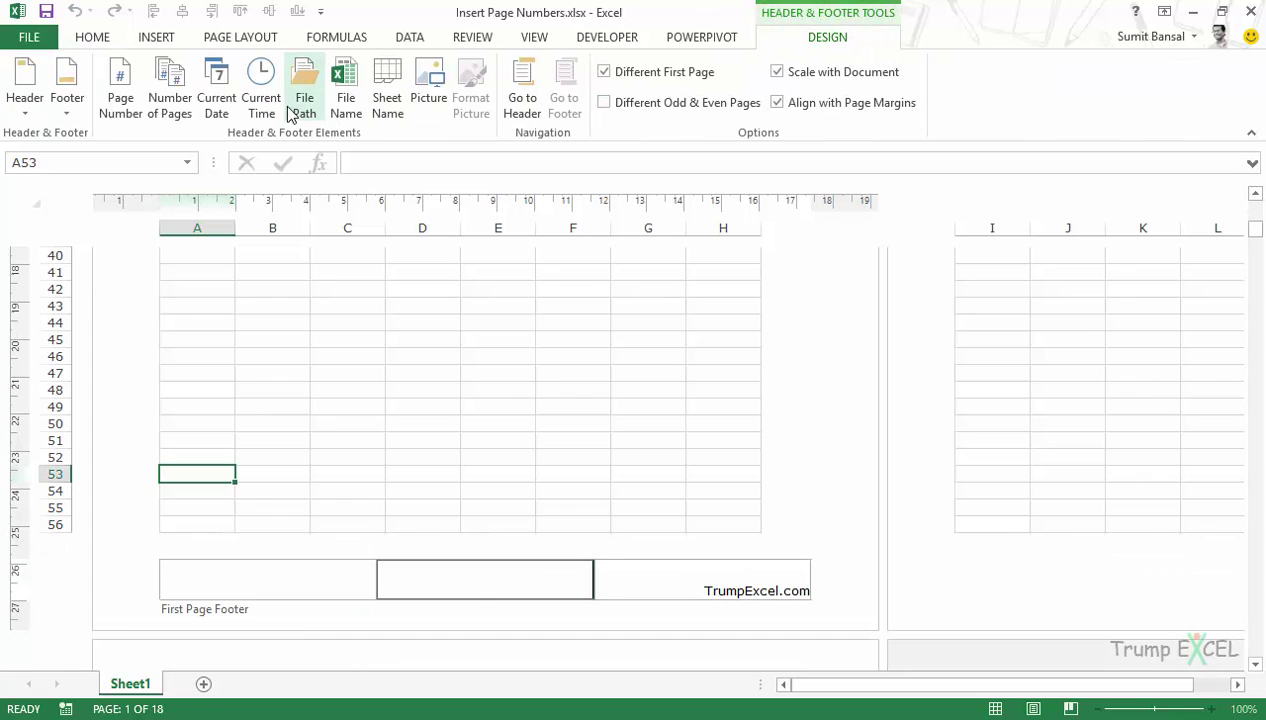
left_click(120, 98)
type("of")
left_click(182, 100)
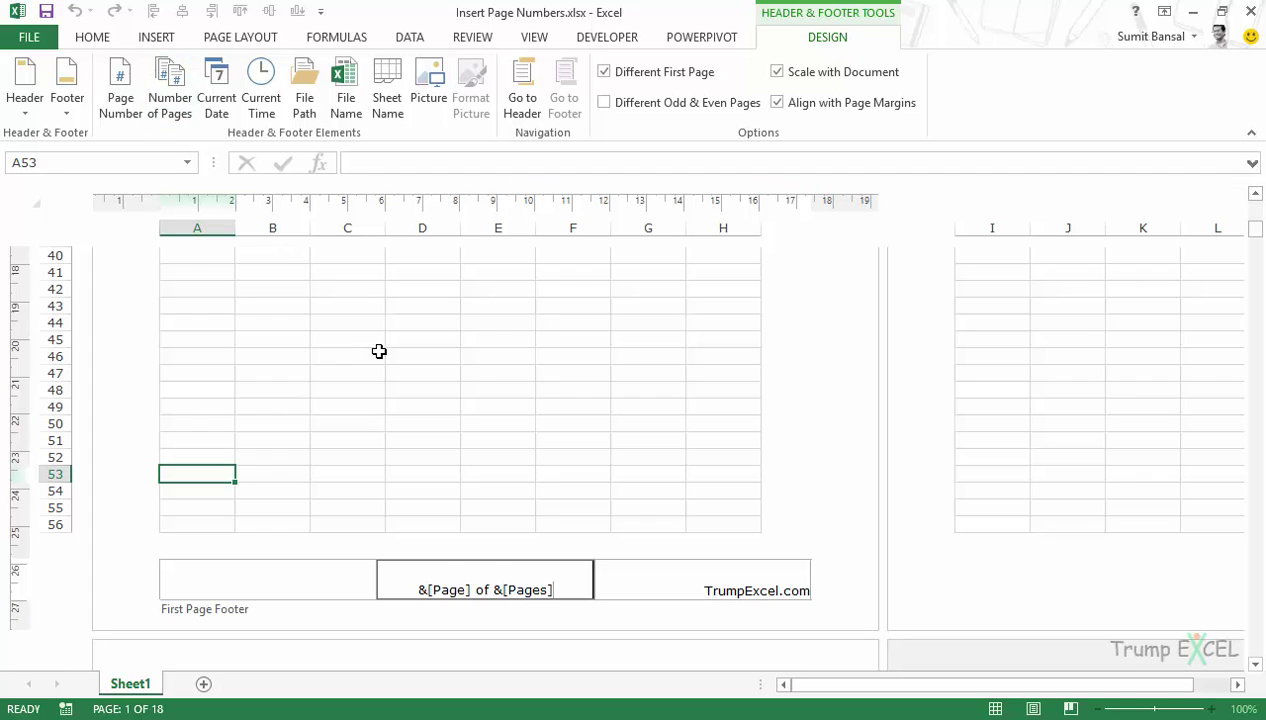
left_click(362, 358)
scroll(534, 449, "down", 2)
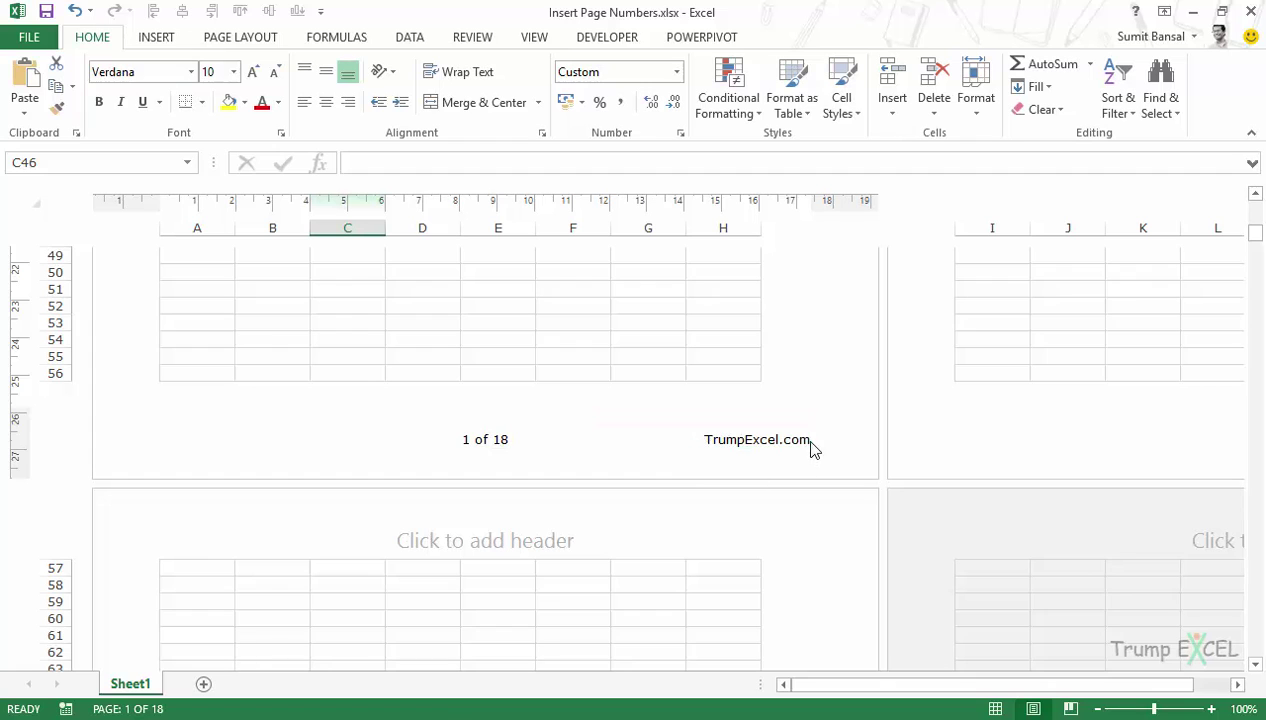
scroll(585, 579, "down", 18)
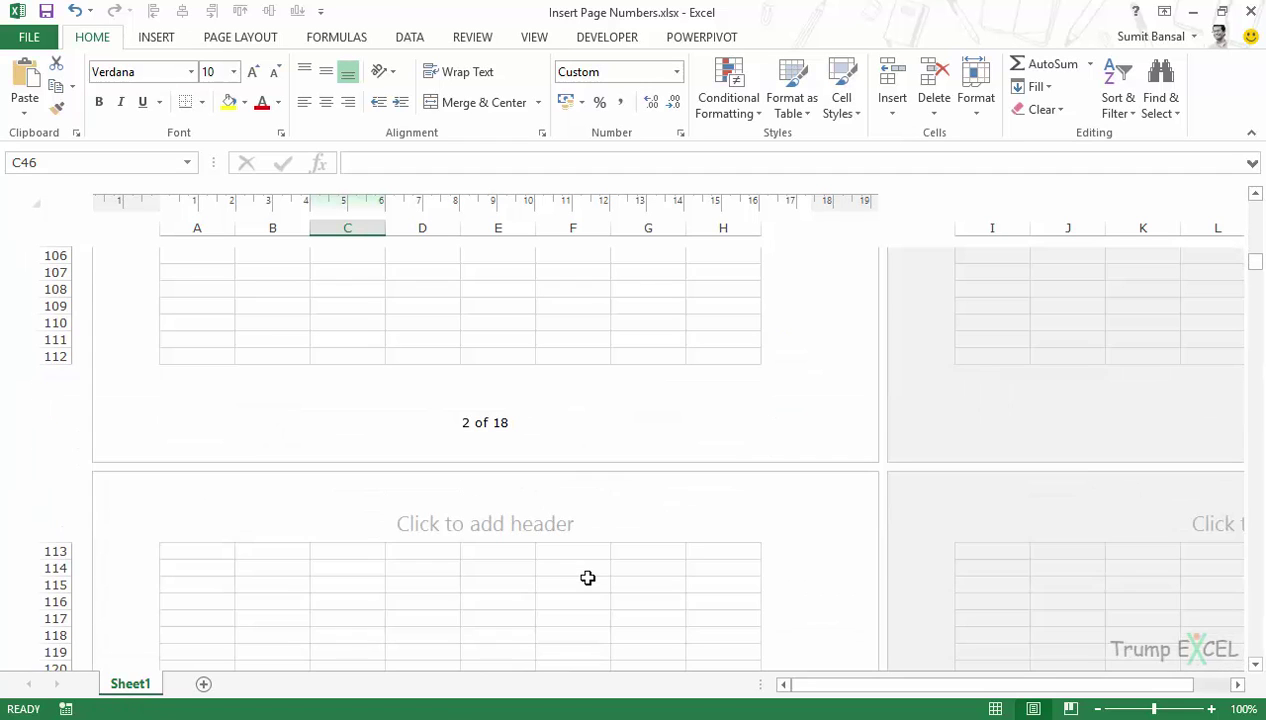
scroll(627, 585, "up", 18)
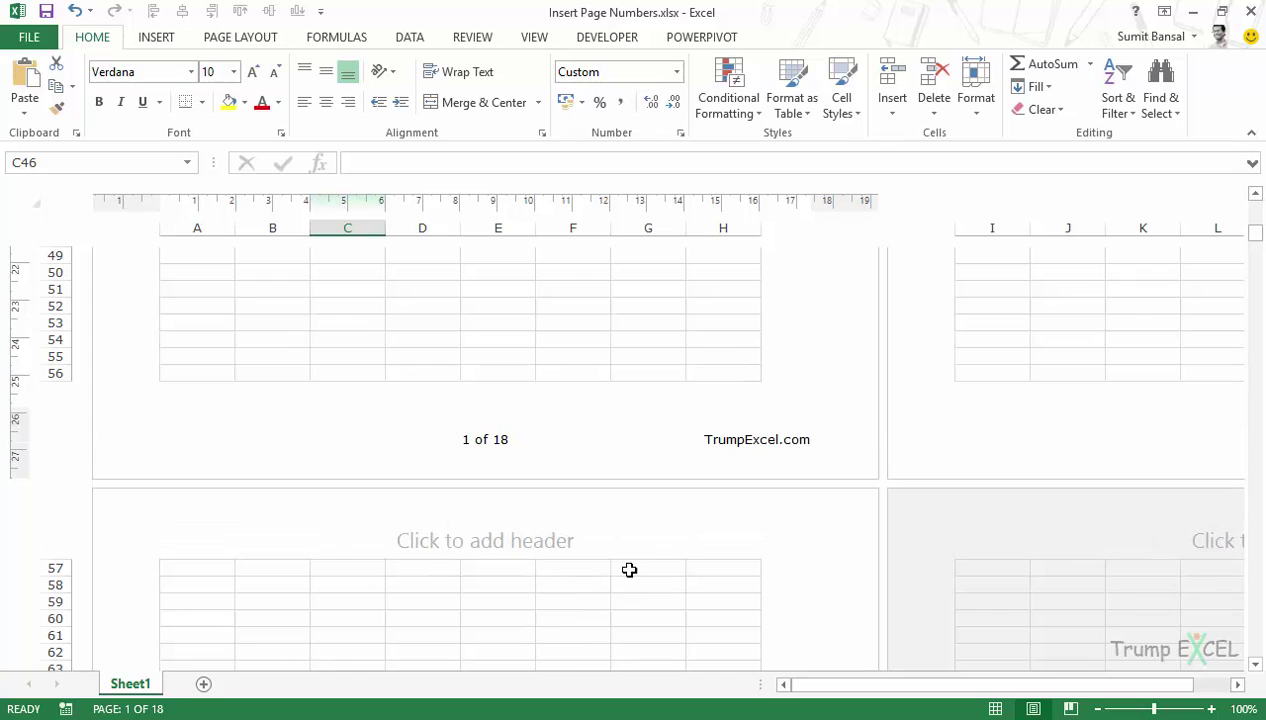
Step: Delete the first-page centre numbering and the TrumpExcel.com footer text
left_click(556, 439)
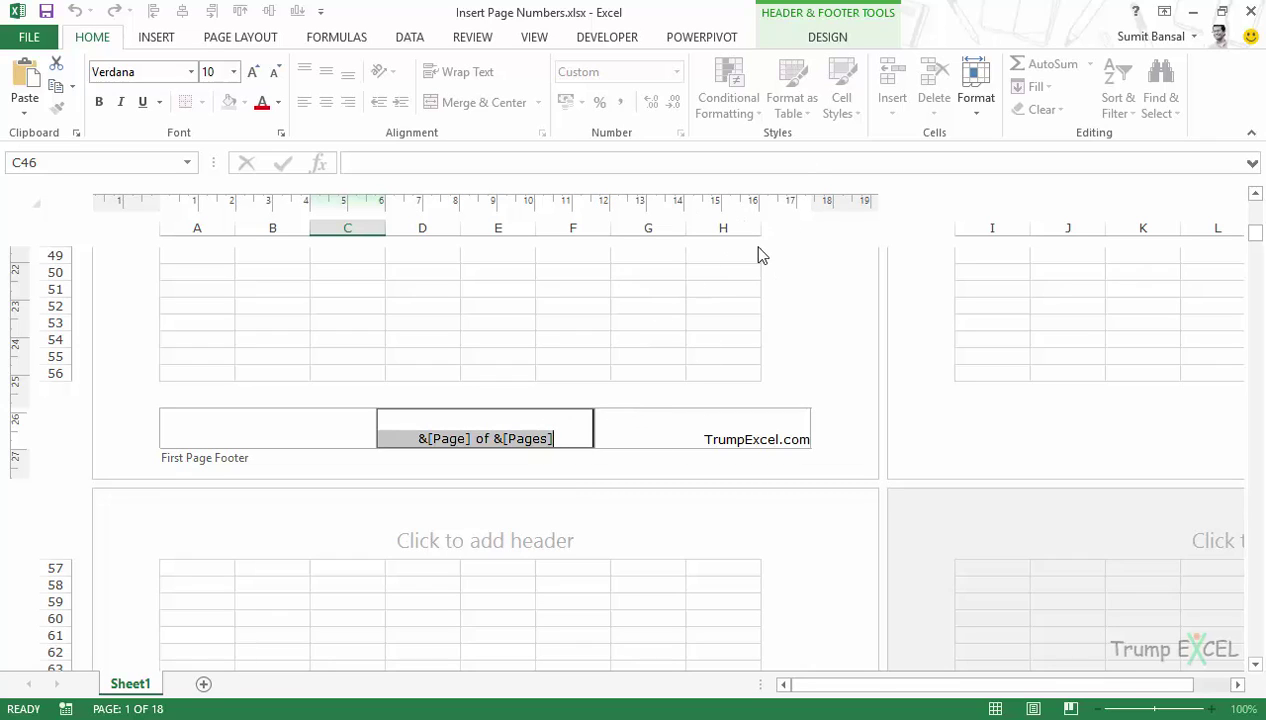
key("Delete")
left_click(756, 435)
key("Delete")
left_click(519, 424)
Step: Turn off Different First Page and delete the remaining '&[Page] of &[Pages]' footer text
left_click(827, 44)
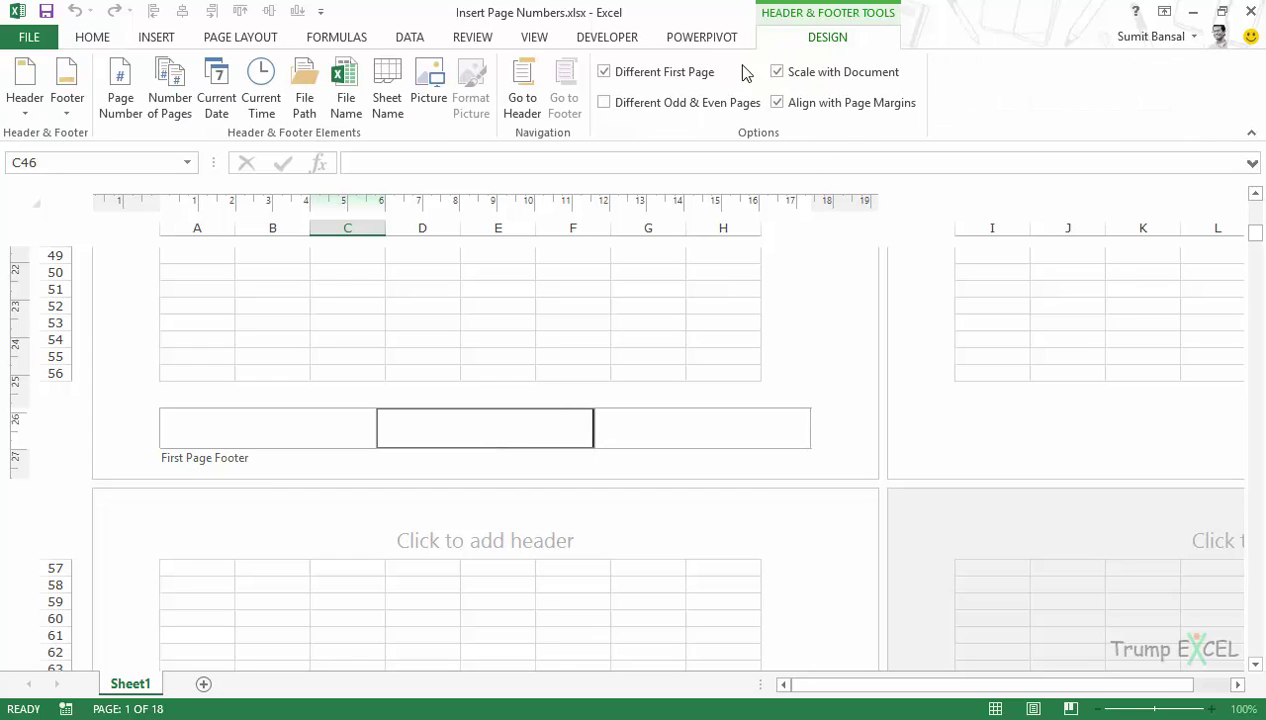
left_click(604, 72)
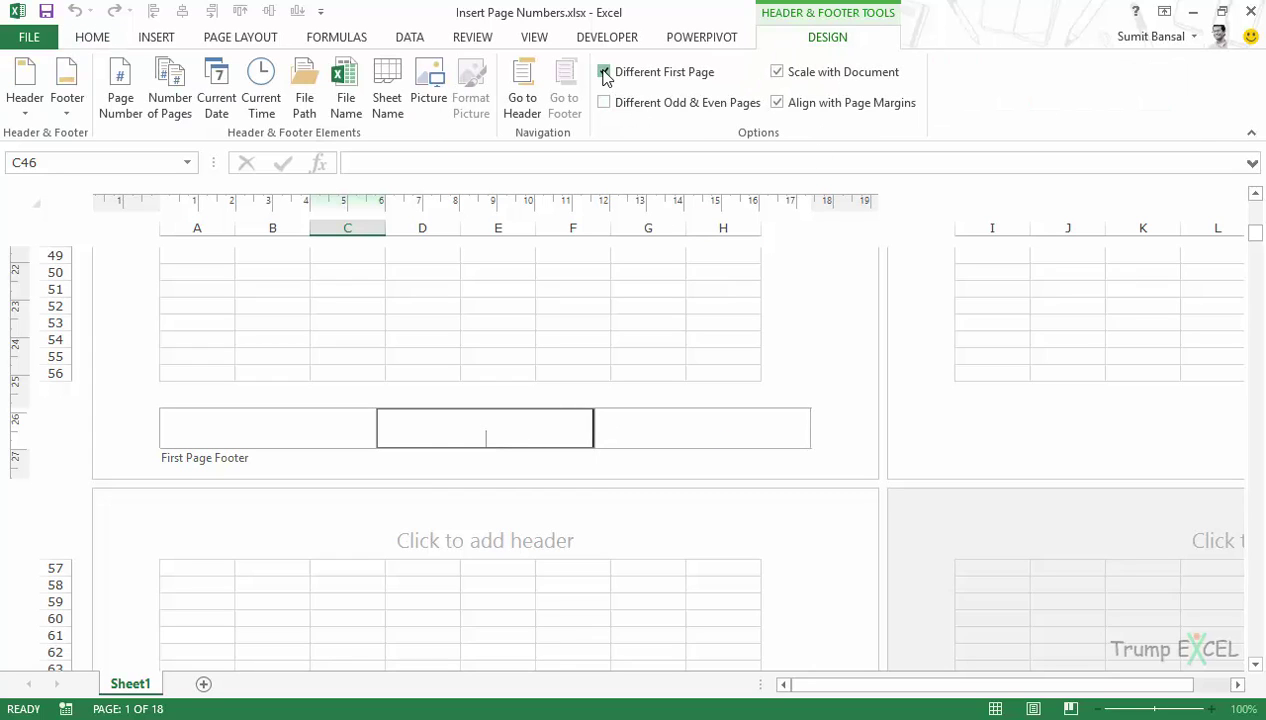
double_click(537, 438)
left_click(539, 438)
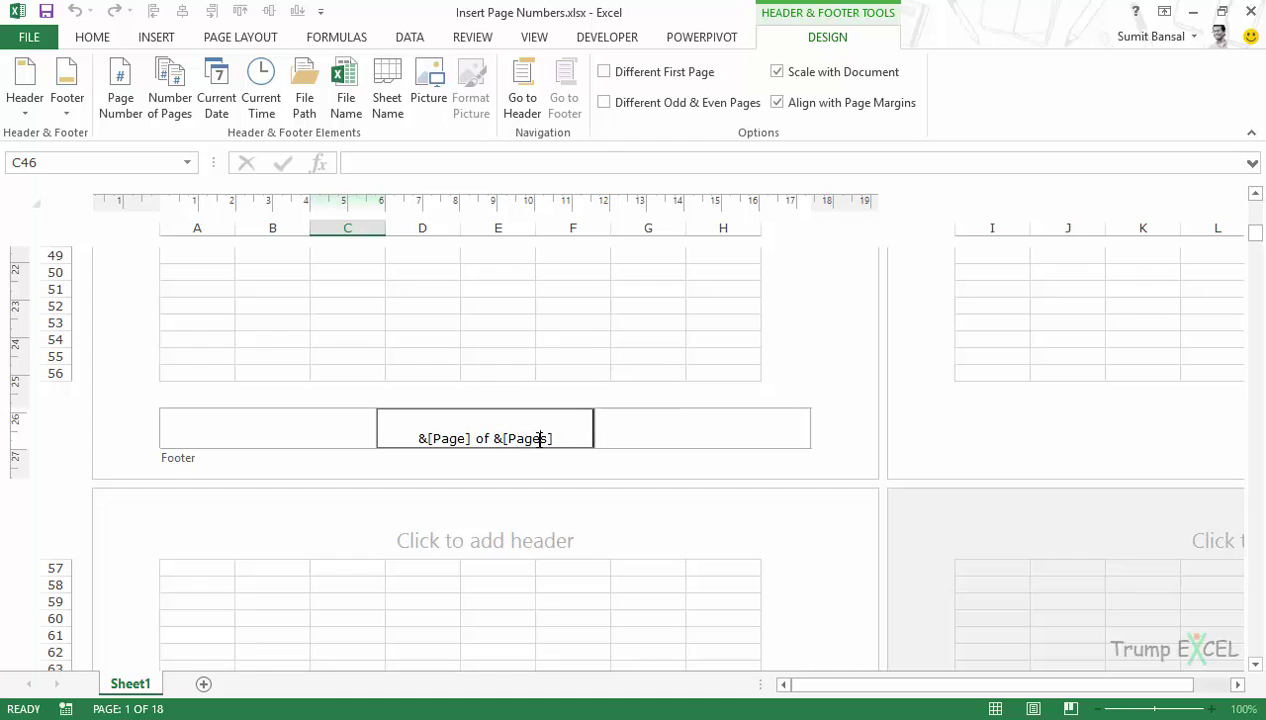
left_click_drag(565, 440, 367, 438)
key("Delete")
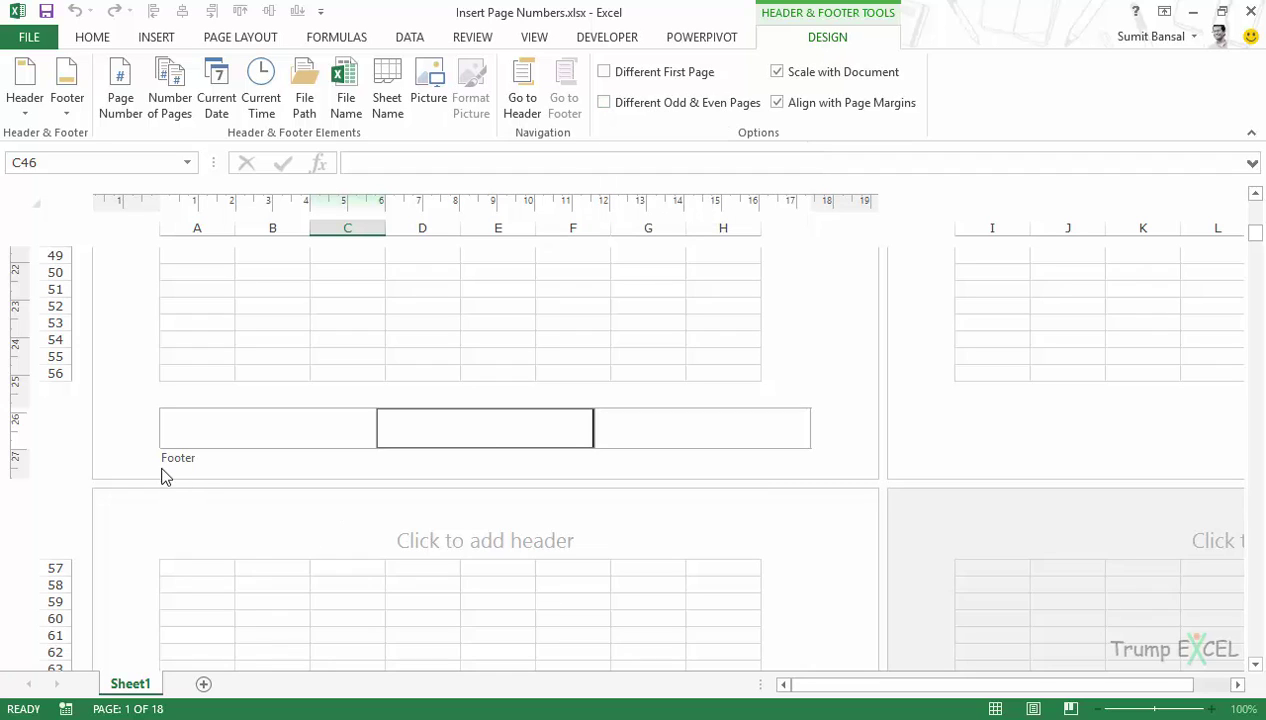
Step: Enable Different Odd & Even Pages with a centred page number only in the odd-page footer
left_click(604, 103)
left_click(130, 112)
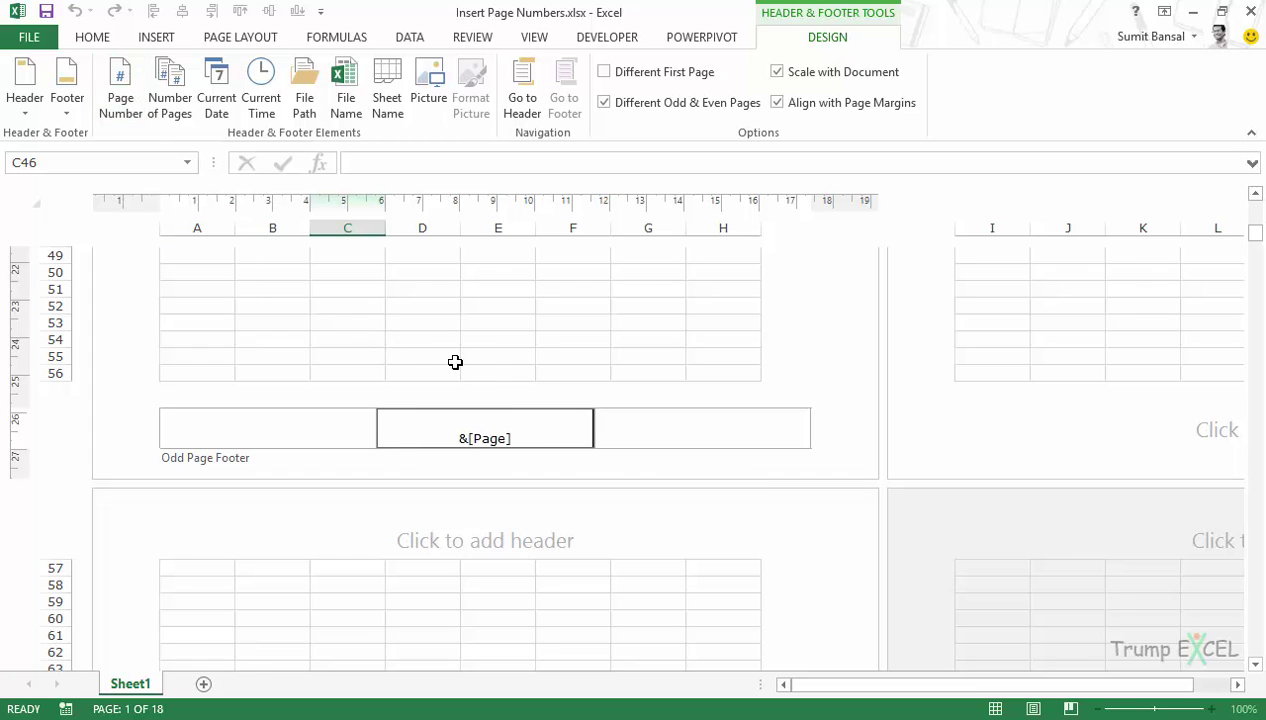
left_click(201, 295)
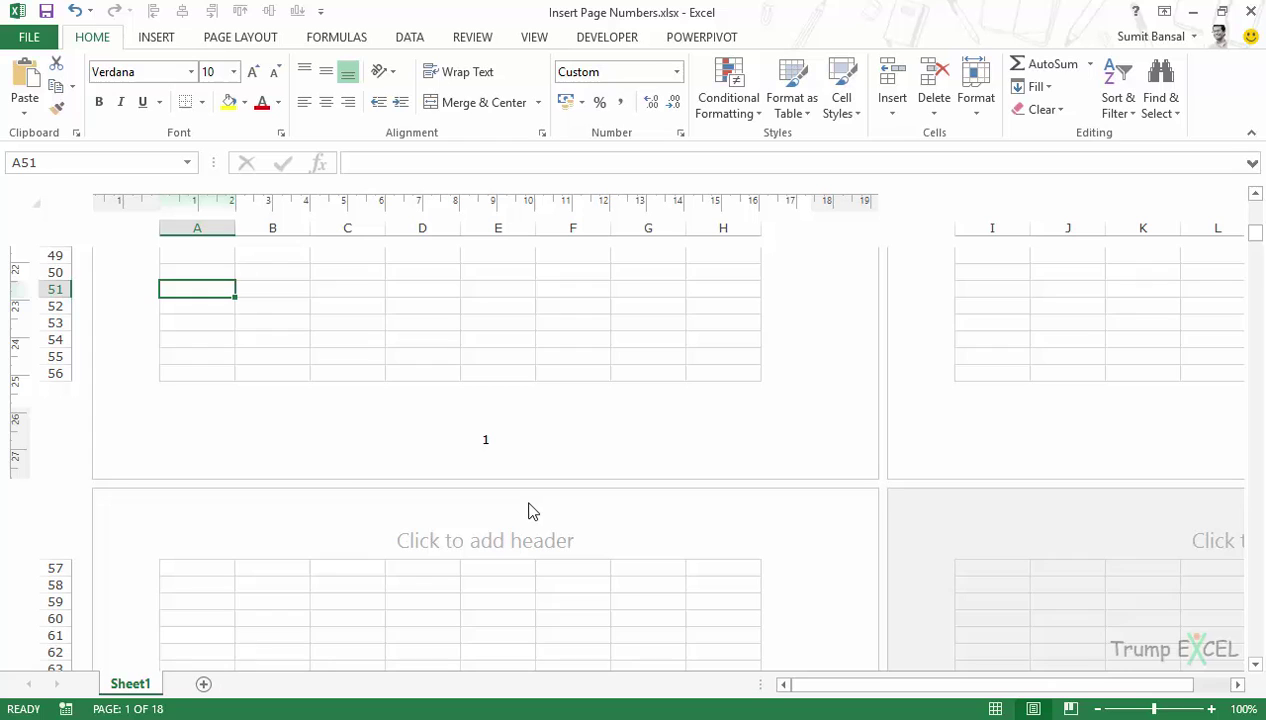
scroll(528, 513, "down", 15)
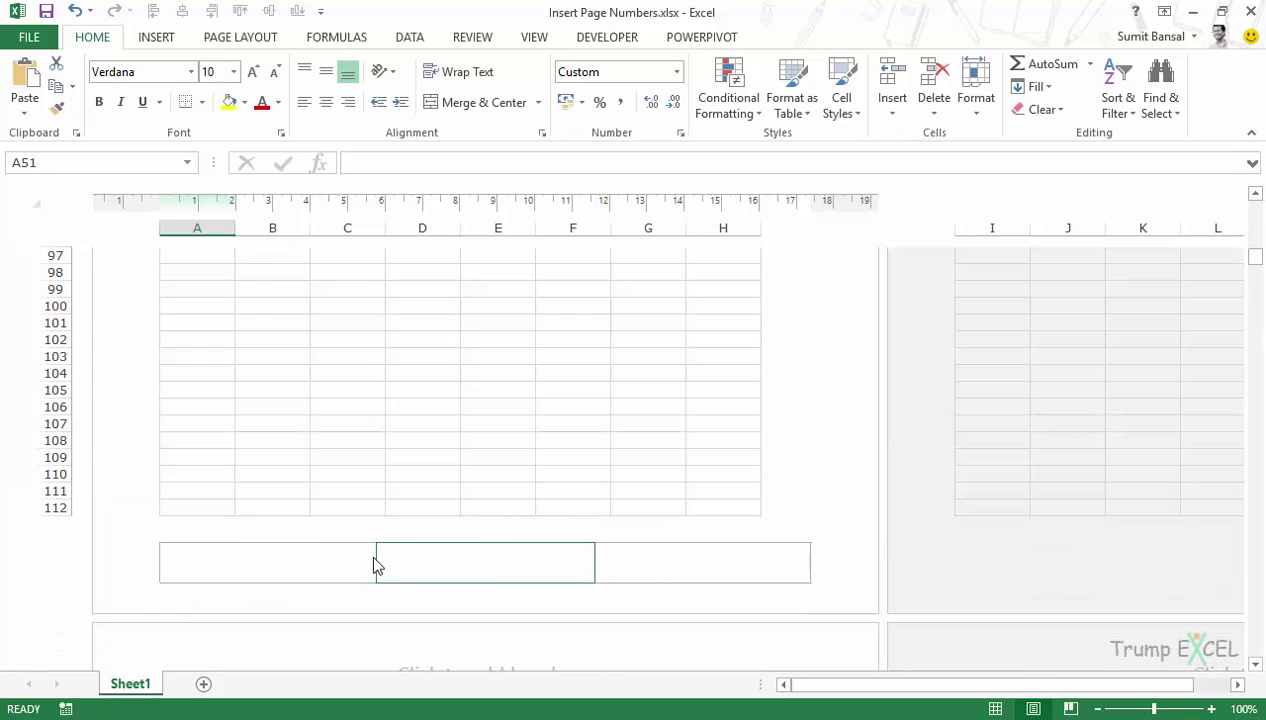
left_click(481, 566)
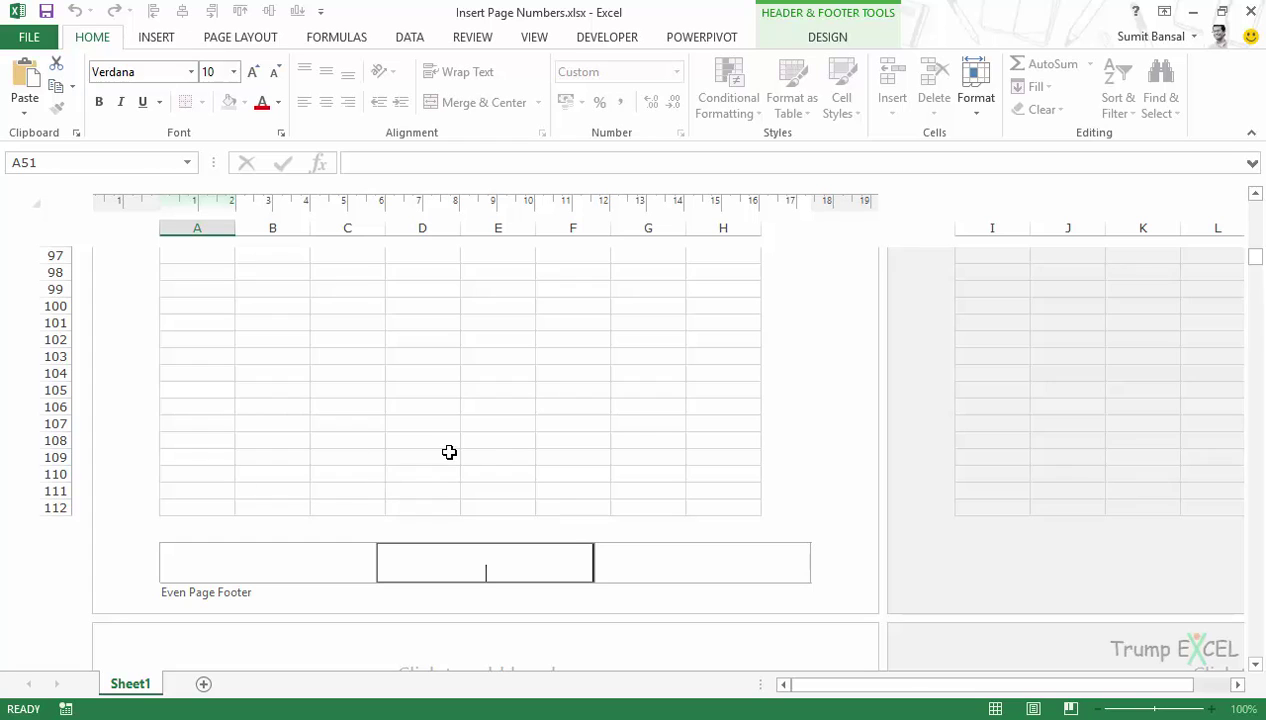
scroll(449, 452, "down", 12)
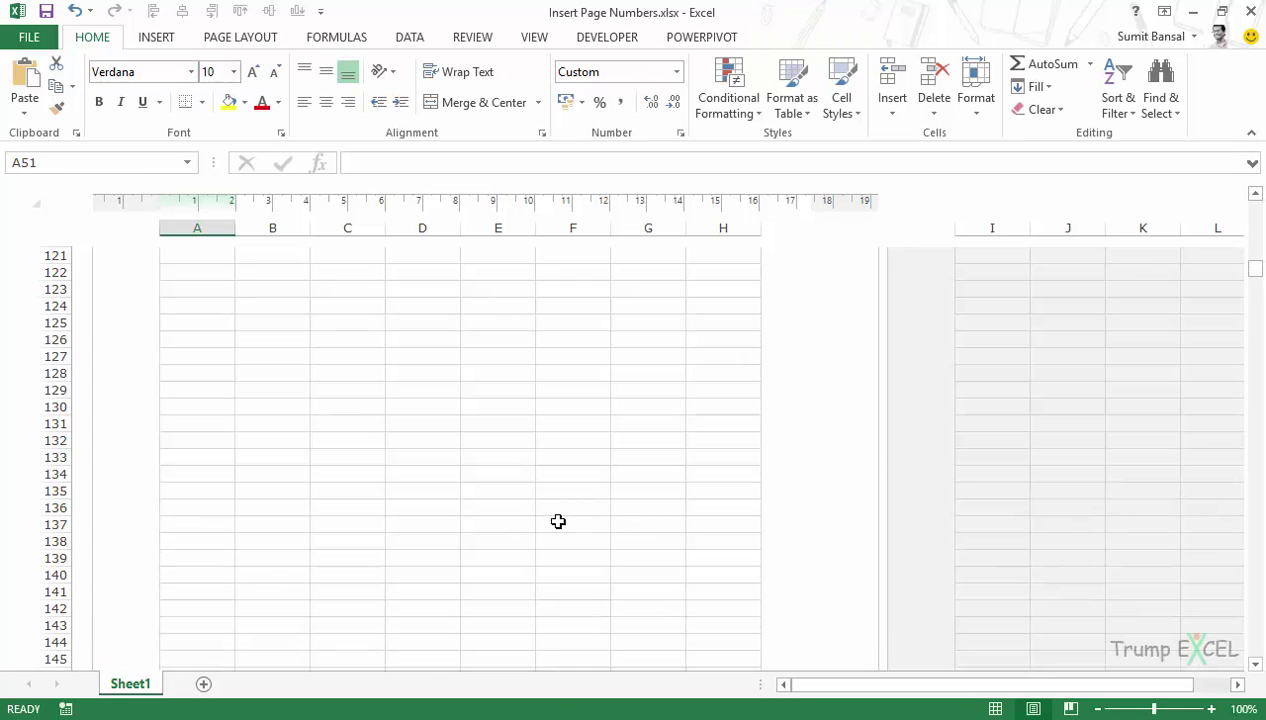
scroll(558, 521, "down", 7)
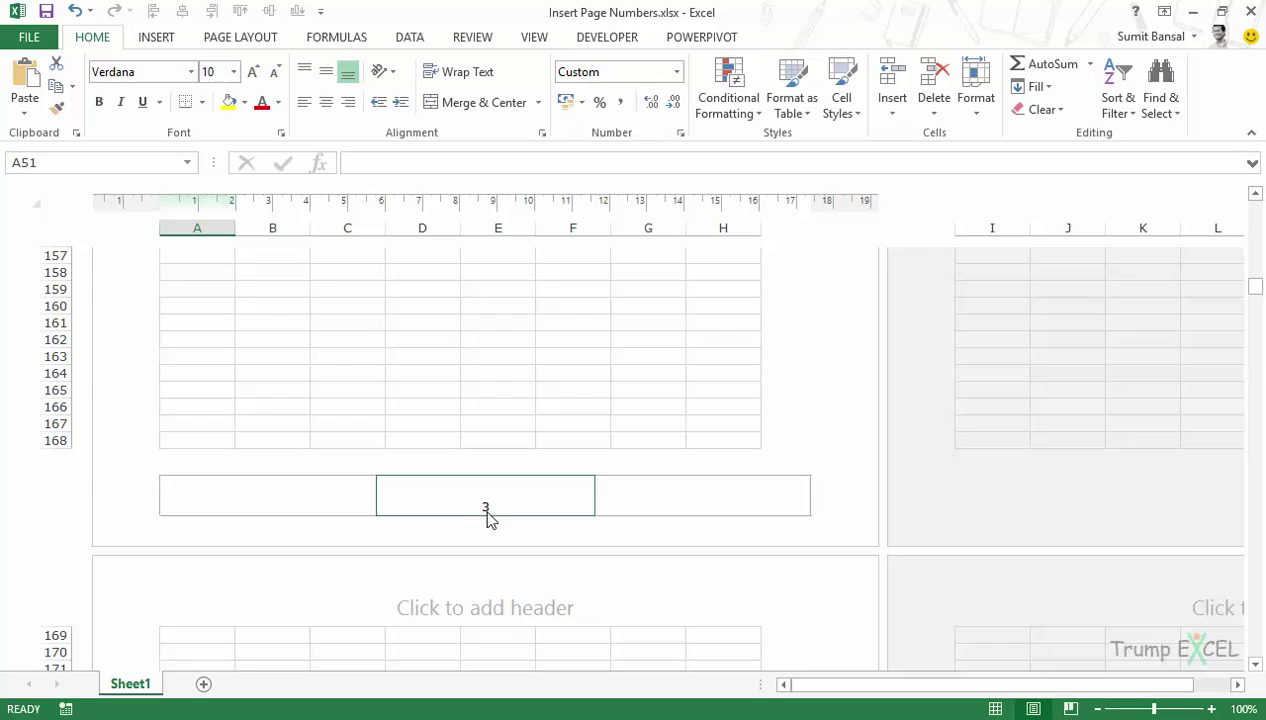
left_click_drag(1262, 289, 1260, 204)
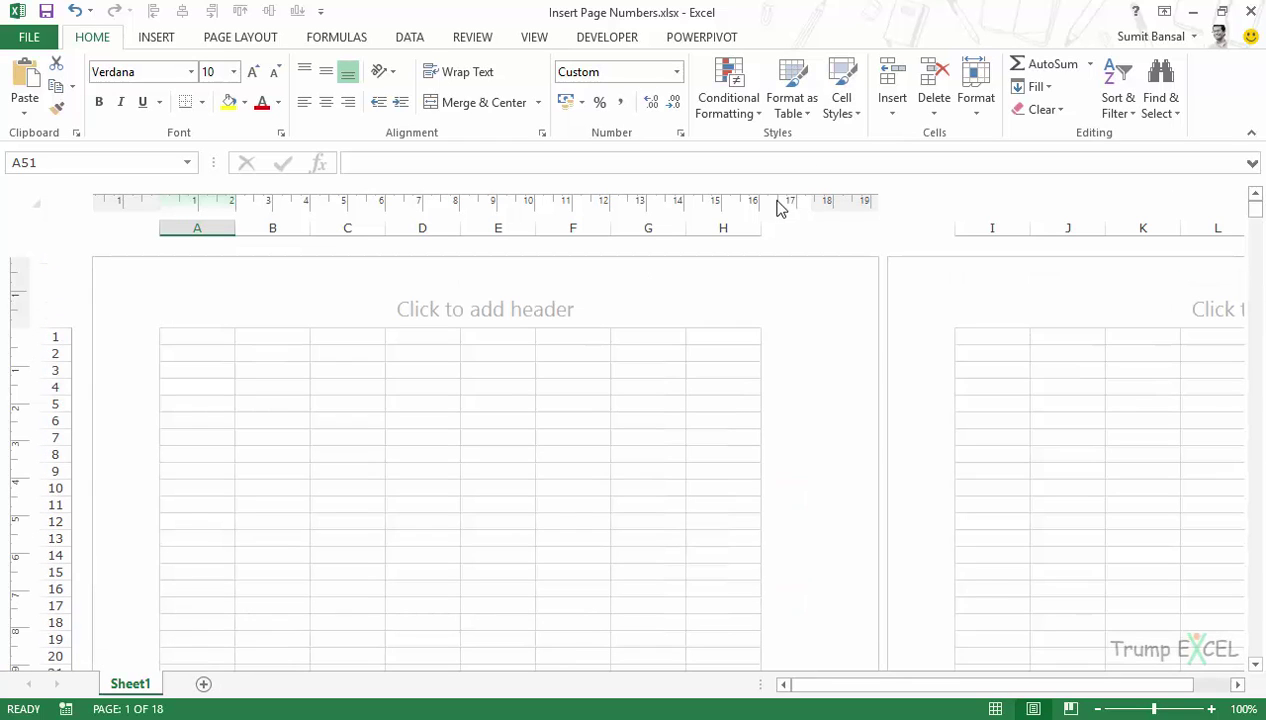
Step: Move from the View and Home ribbons to the Page Layout ribbon
left_click(535, 40)
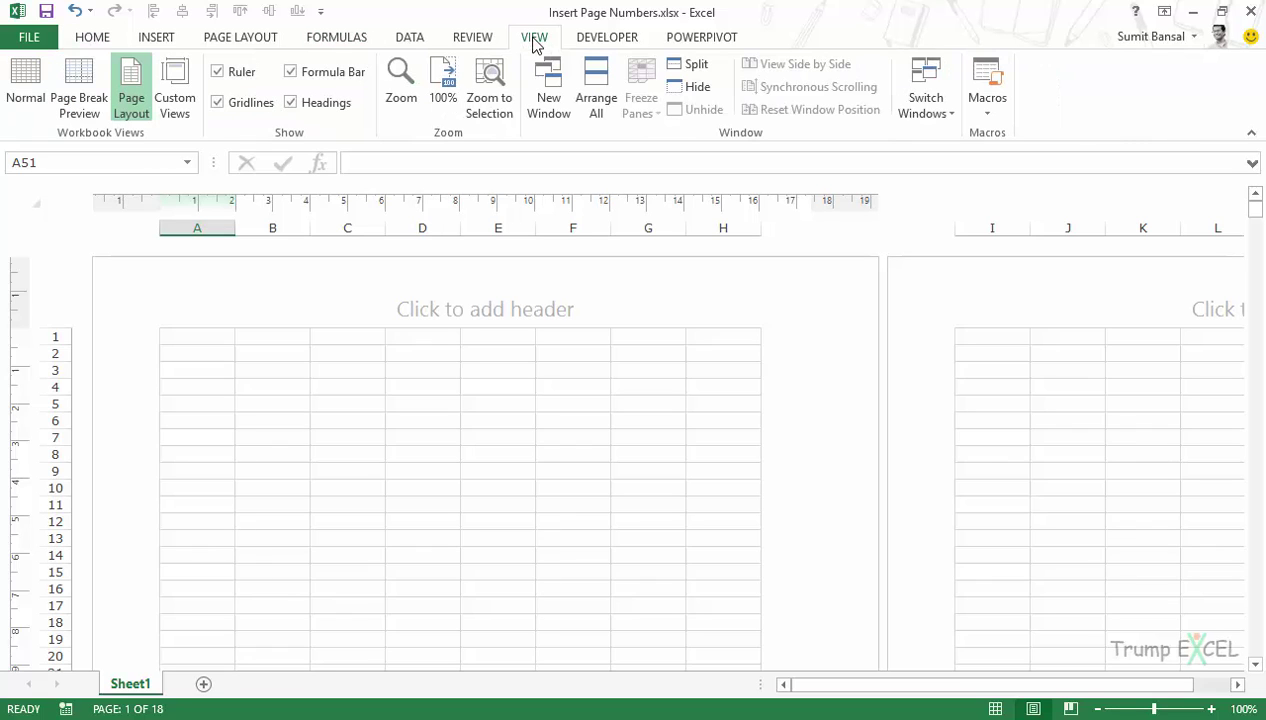
left_click(93, 40)
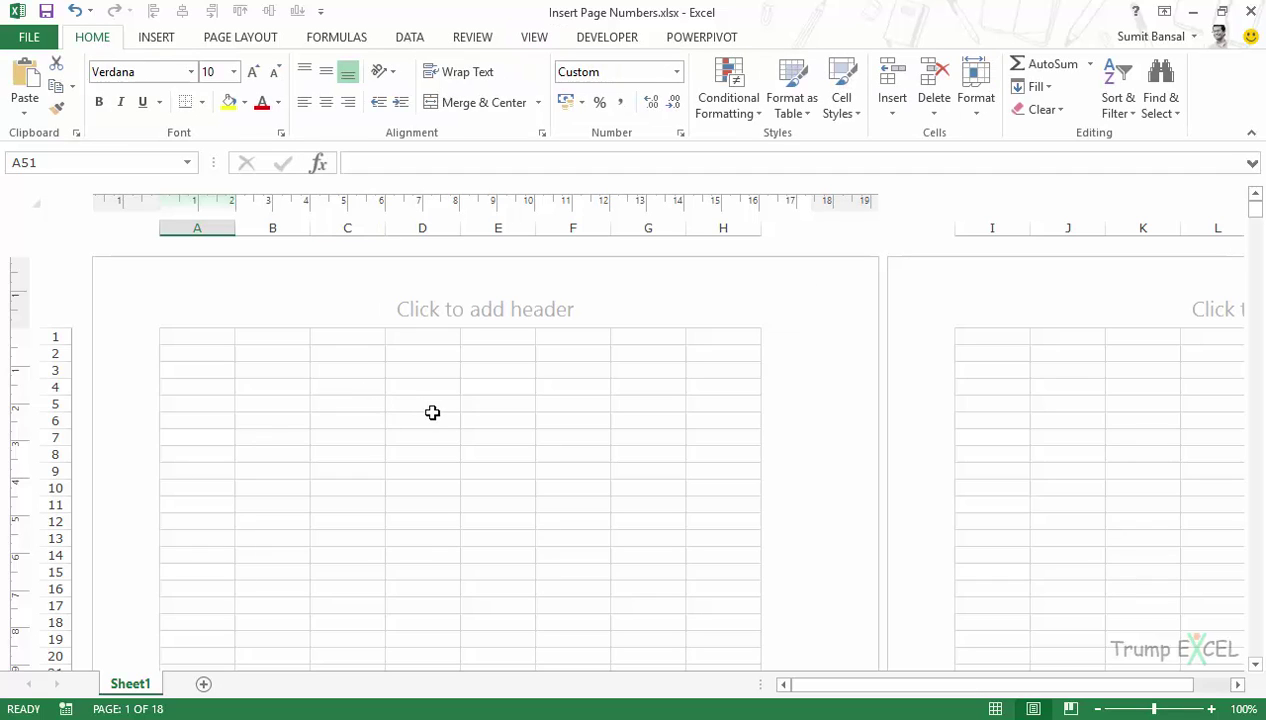
left_click(236, 45)
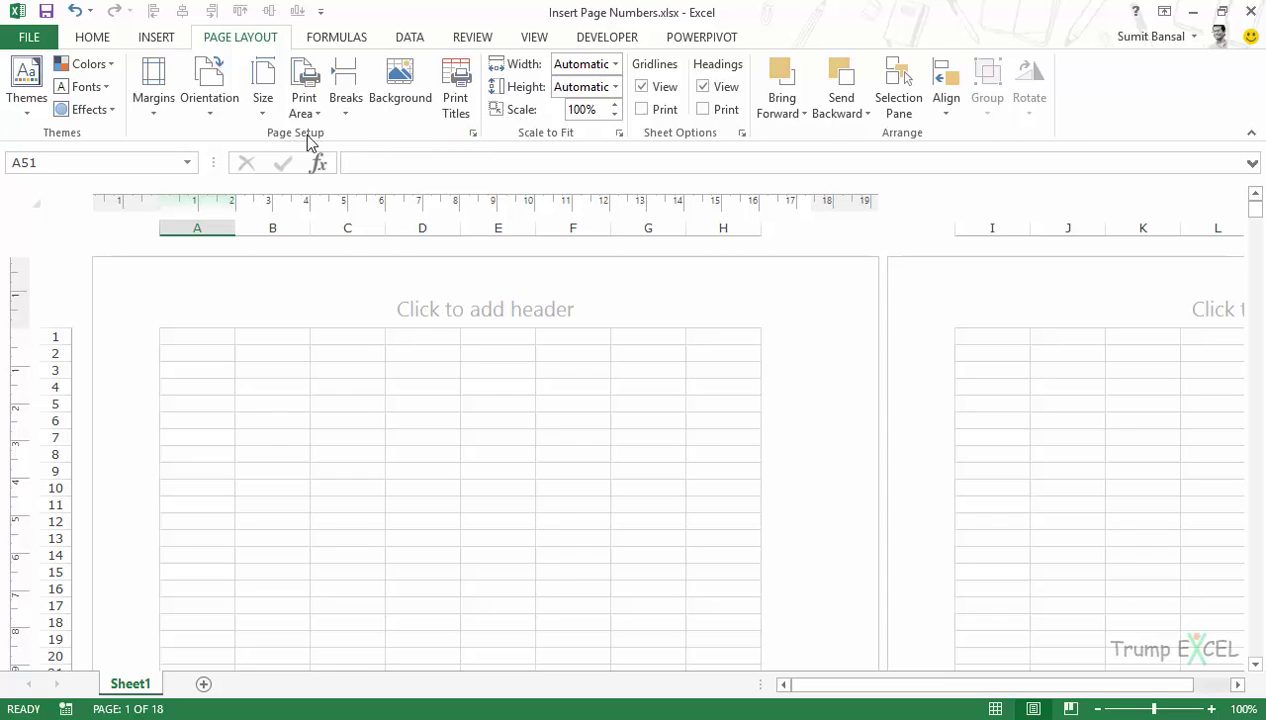
Step: Review the Header/Footer settings in Page Setup and cancel without changes
left_click(476, 140)
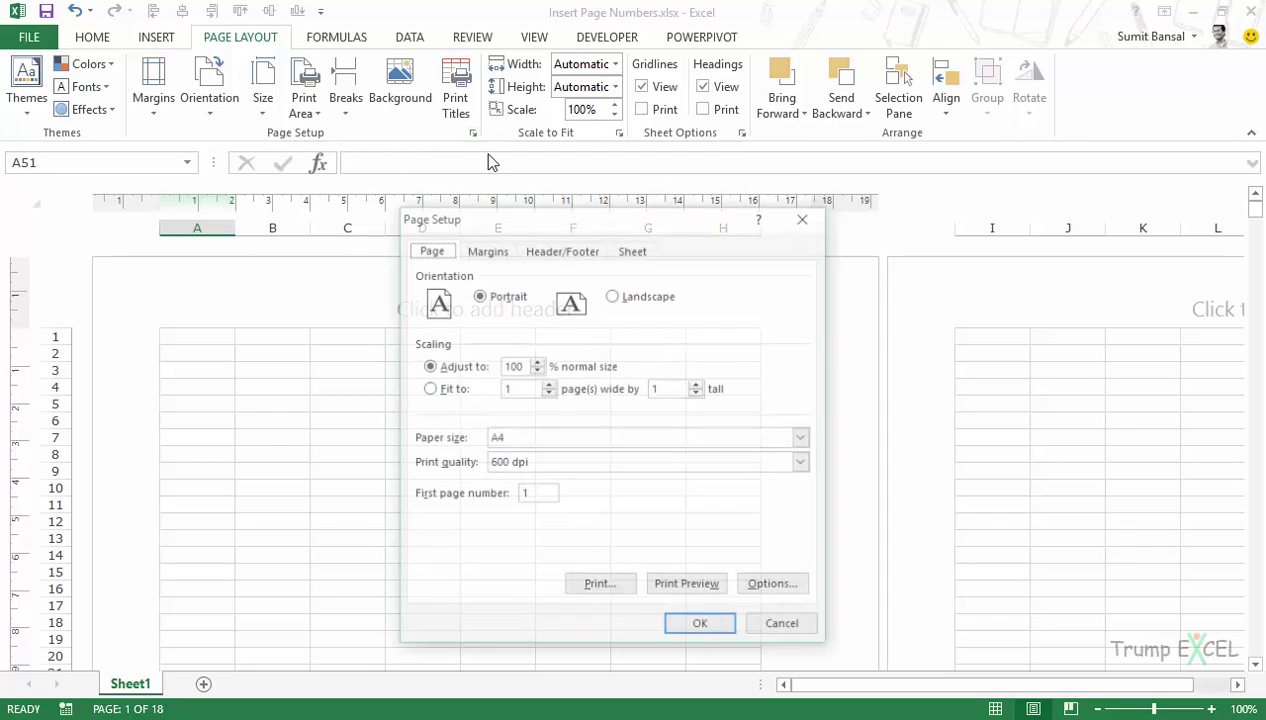
left_click_drag(545, 234, 432, 201)
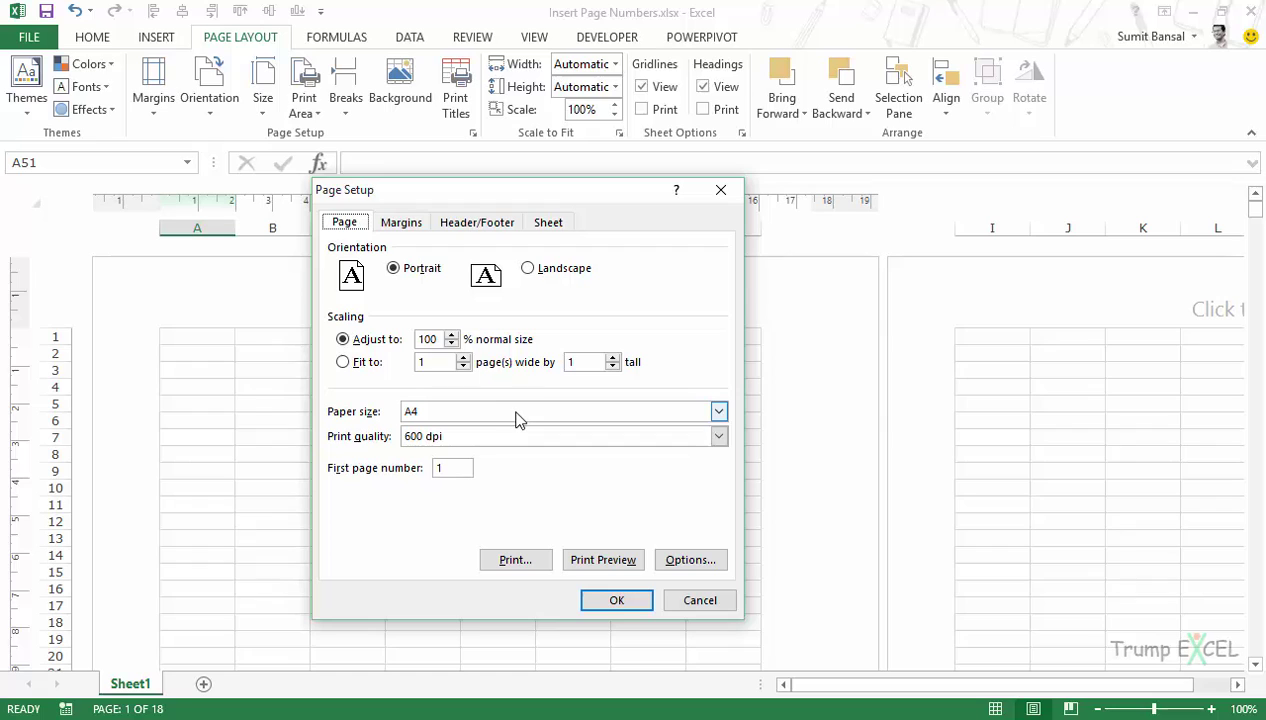
left_click(475, 226)
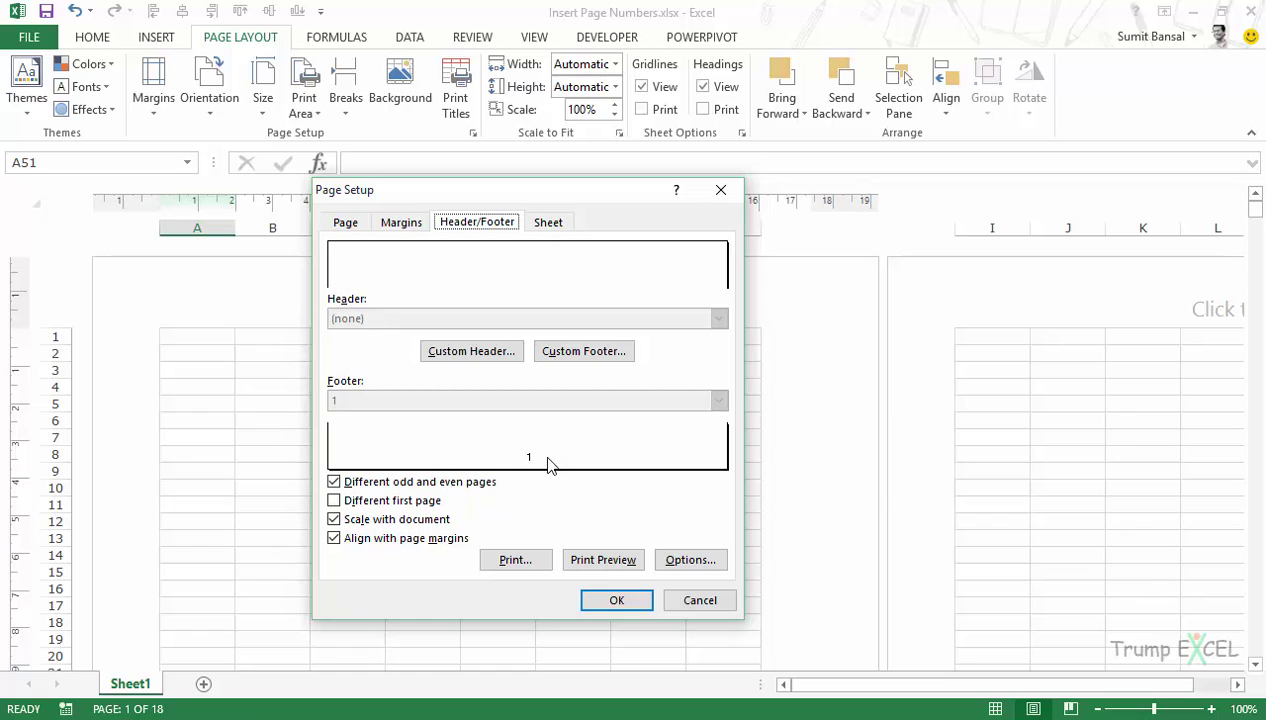
left_click(672, 600)
Step: Delete the &[Page] code from the odd-page centre footer, leaving no footer
scroll(480, 440, "down", 12)
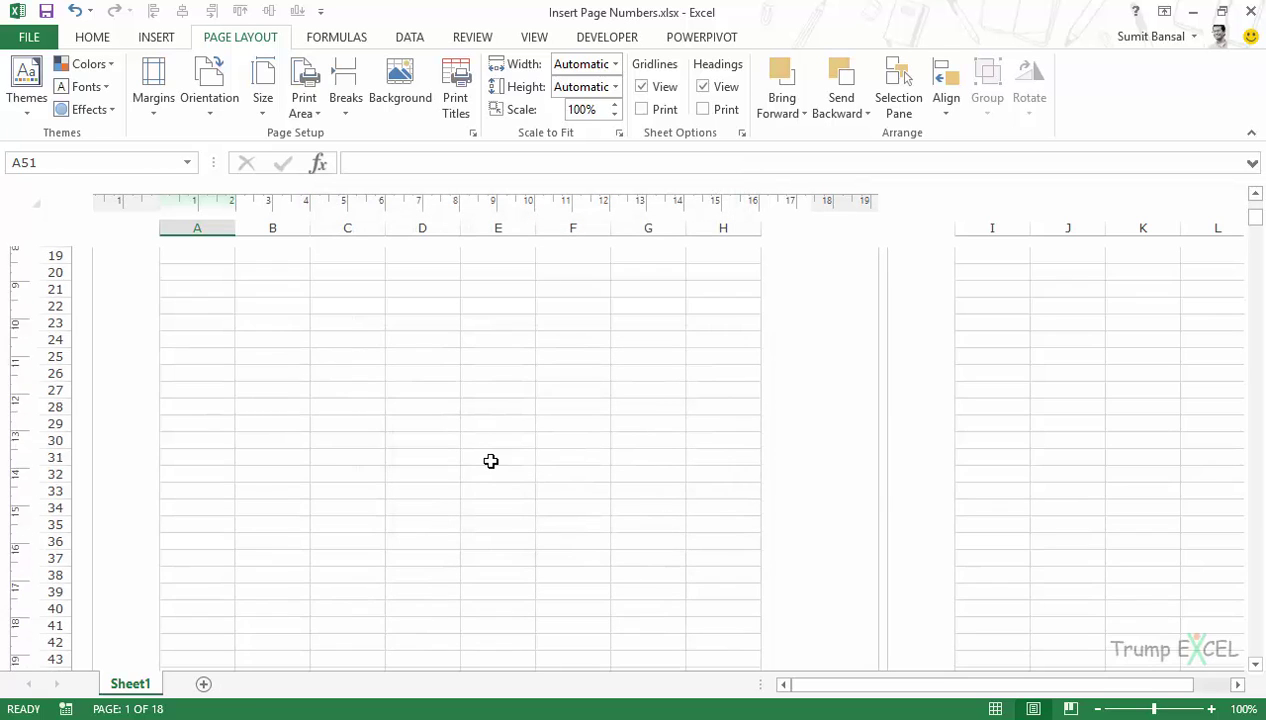
scroll(490, 463, "down", 2)
left_click(514, 545)
left_click_drag(514, 540, 415, 535)
key("Delete")
left_click_drag(490, 374, 497, 358)
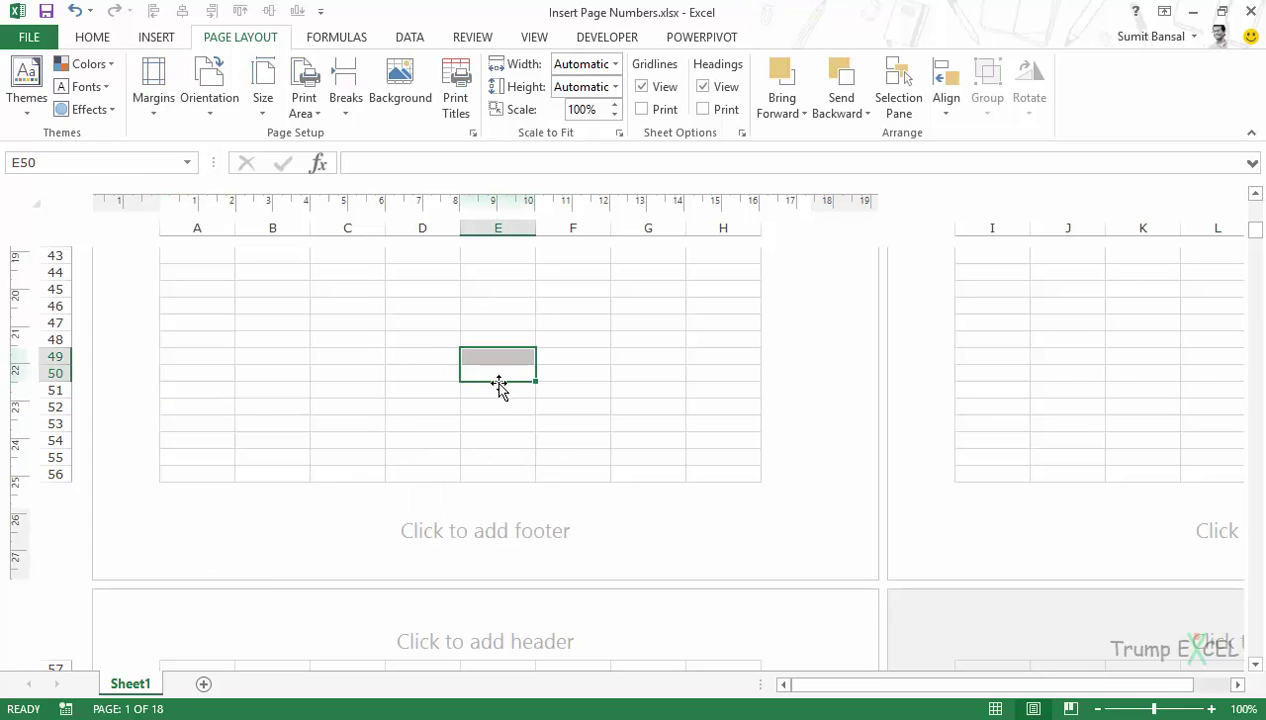
scroll(500, 385, "up", 8)
left_click(396, 358)
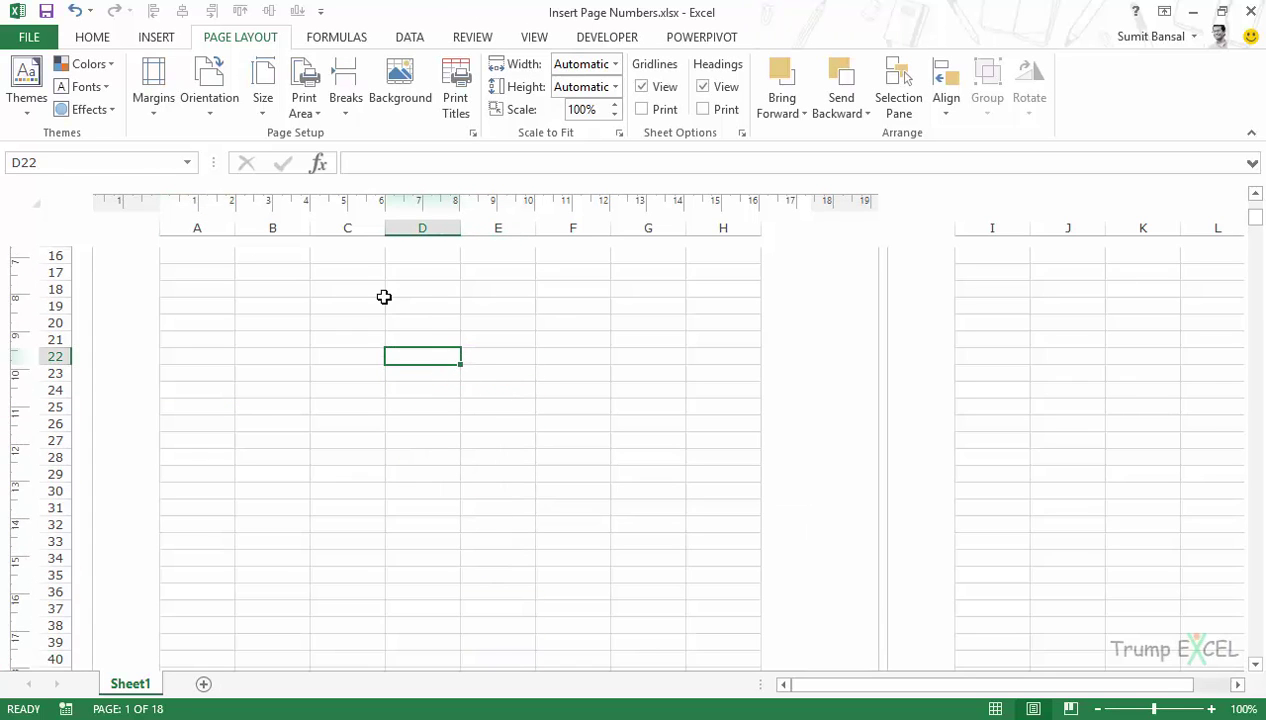
scroll(382, 295, "up", 6)
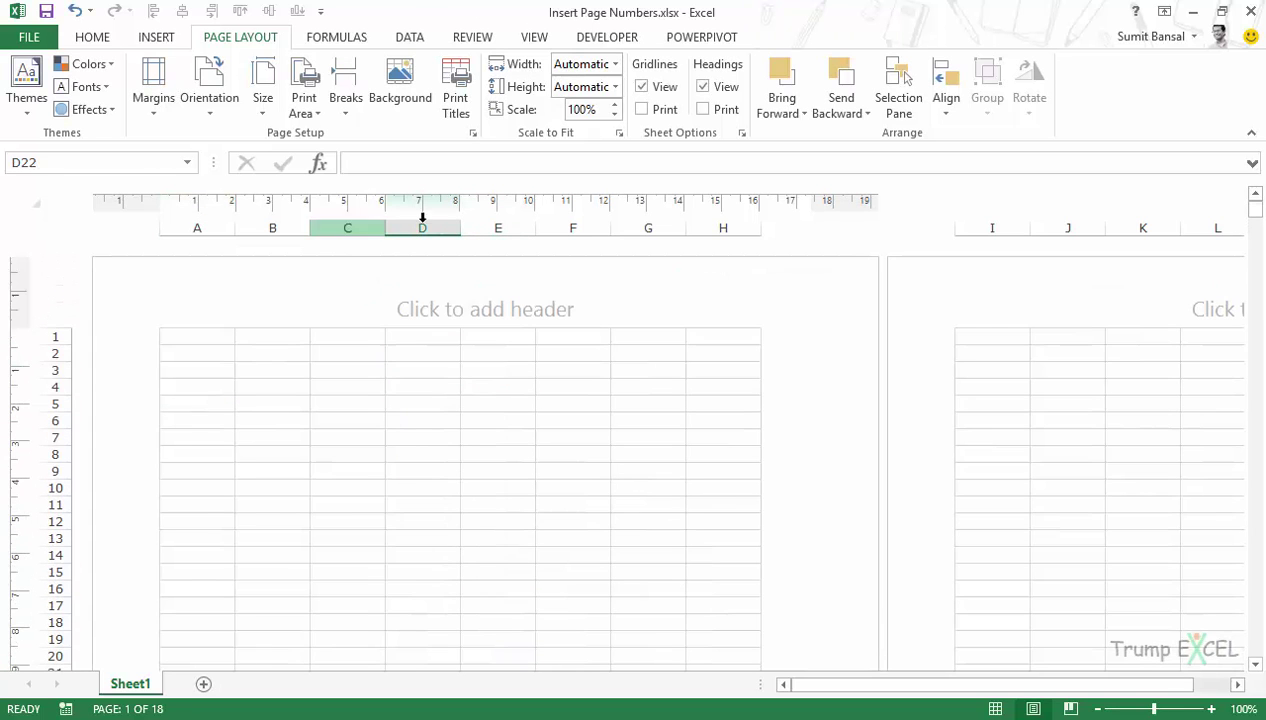
Step: In Page Setup, uncheck Different odd and even pages and apply the 'Page 1 of ?' footer preset
left_click(473, 136)
left_click_drag(451, 196, 481, 220)
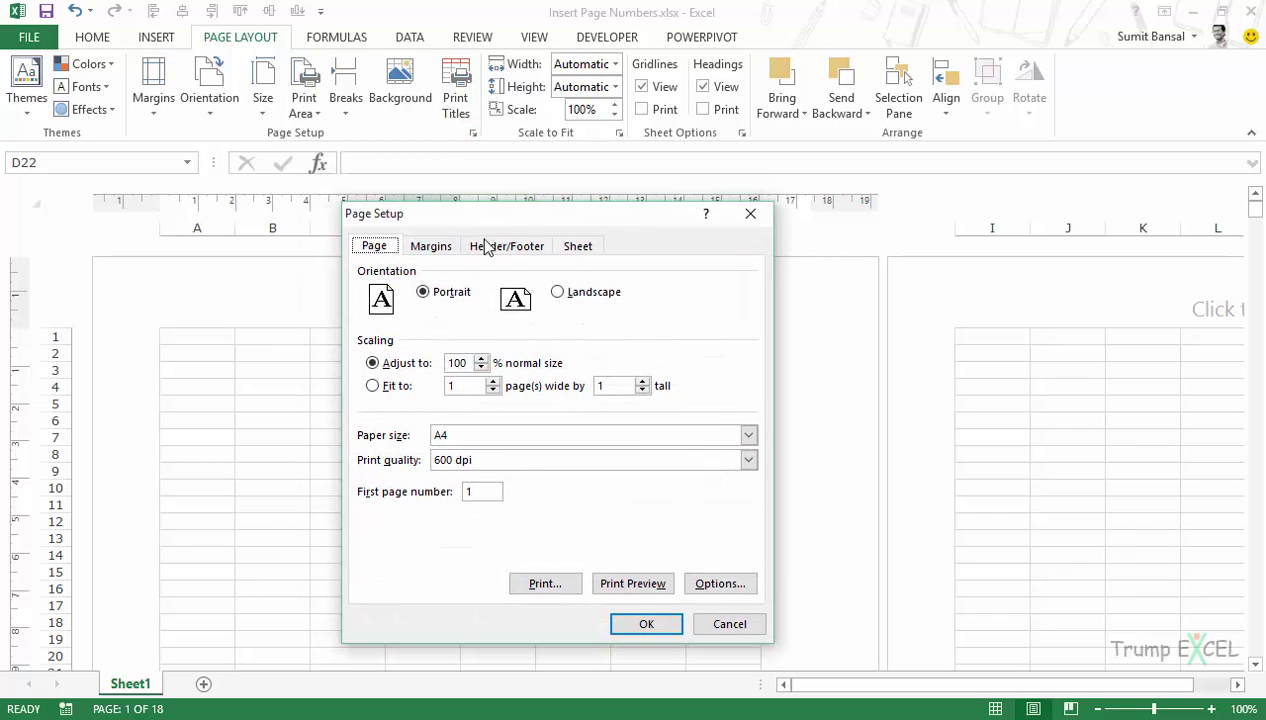
left_click(494, 251)
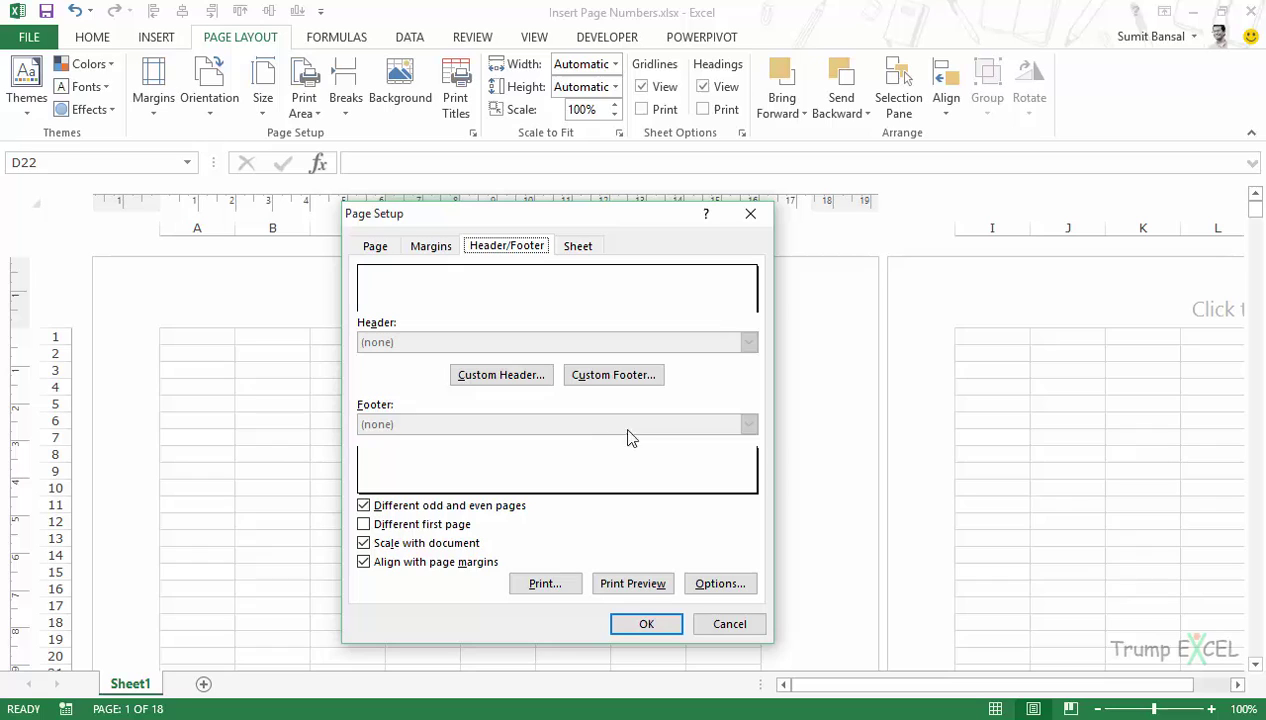
left_click(462, 504)
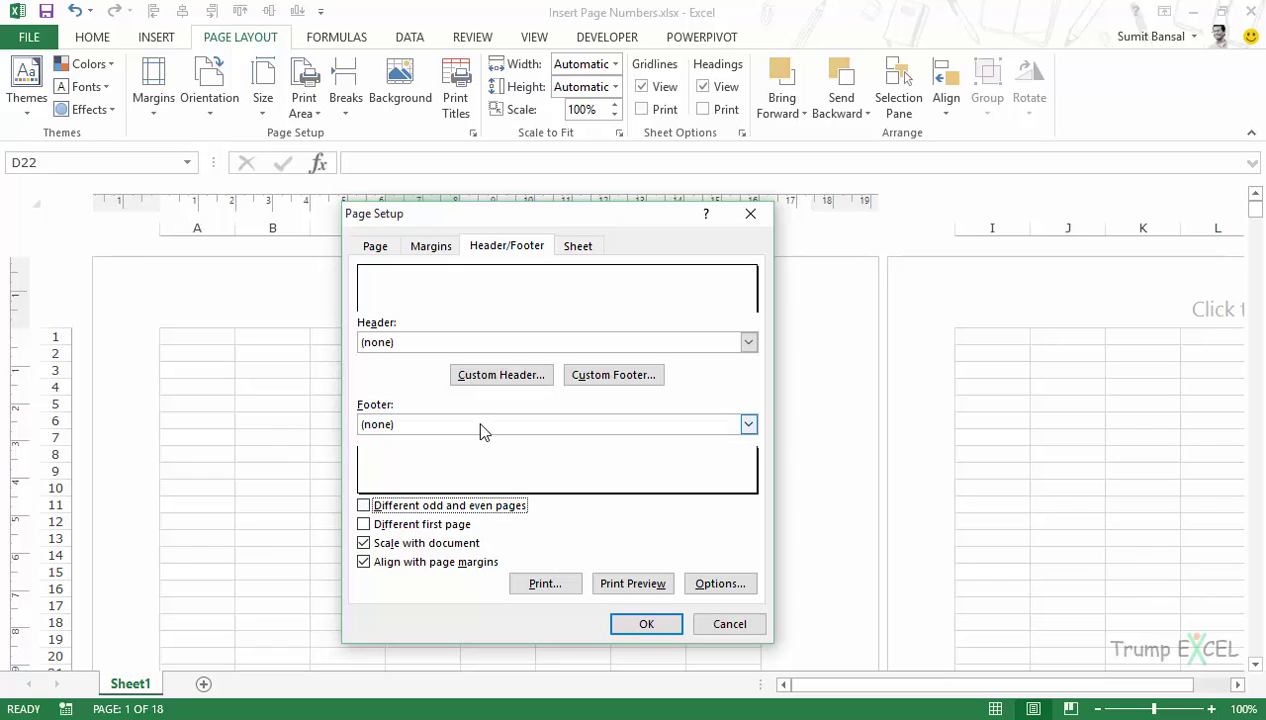
left_click(476, 424)
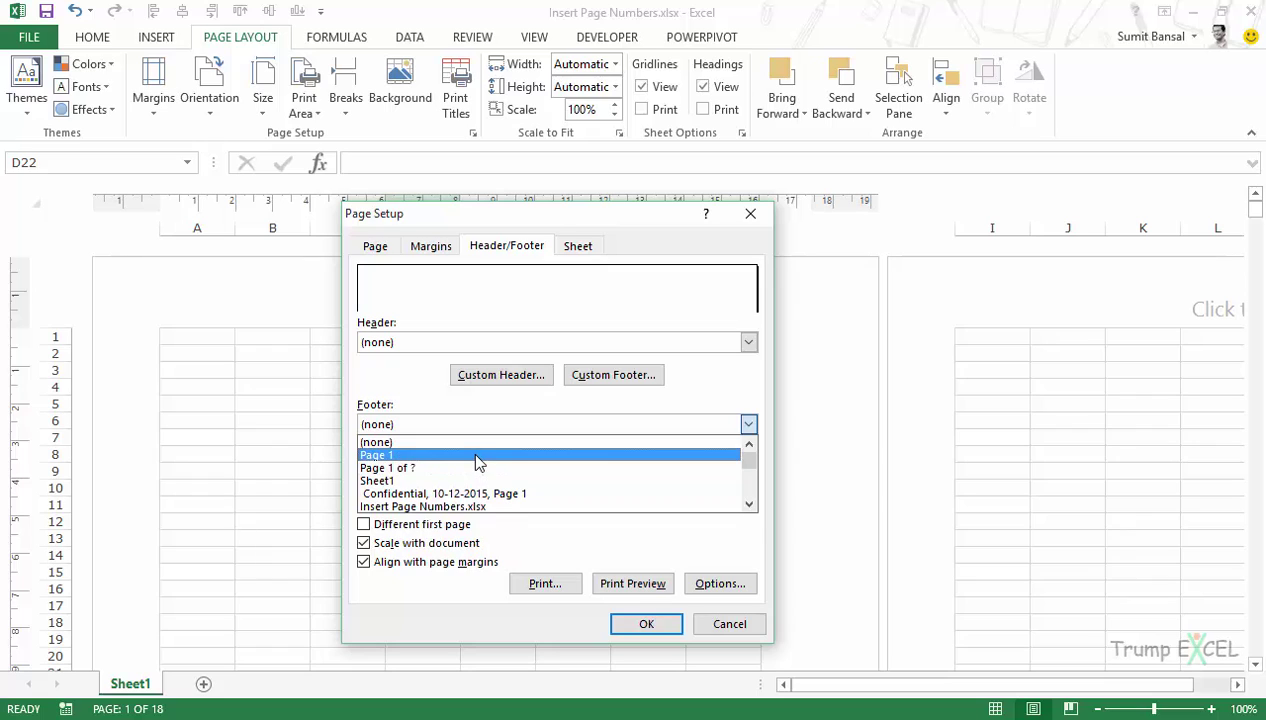
left_click(470, 452)
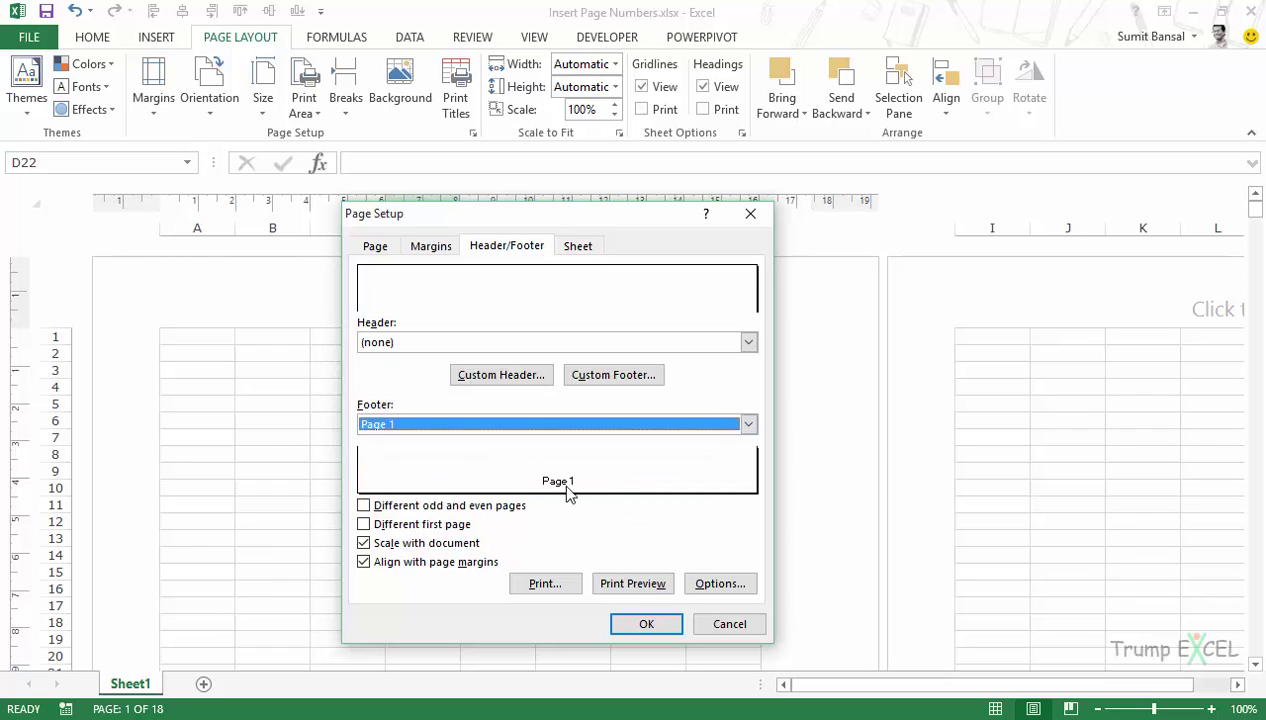
left_click(509, 429)
left_click(507, 458)
left_click(495, 433)
left_click(497, 467)
left_click(634, 625)
scroll(531, 497, "down", 12)
scroll(531, 497, "down", 4)
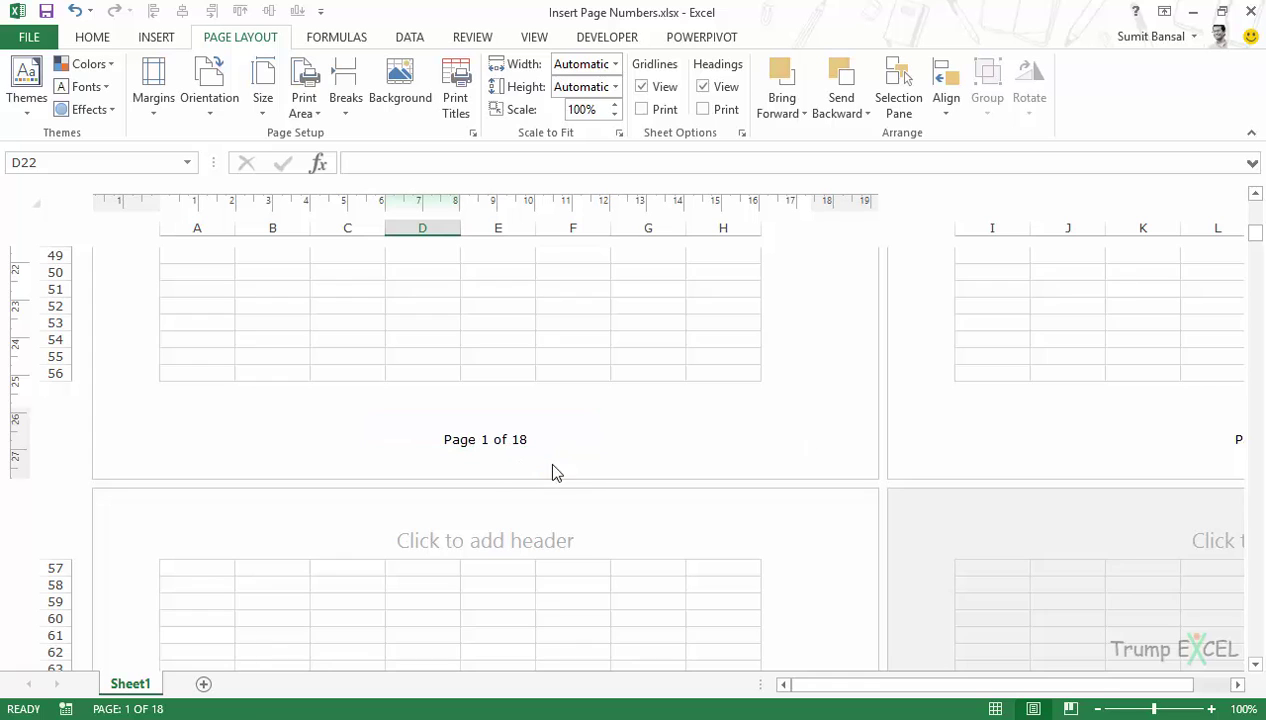
scroll(557, 470, "up", 14)
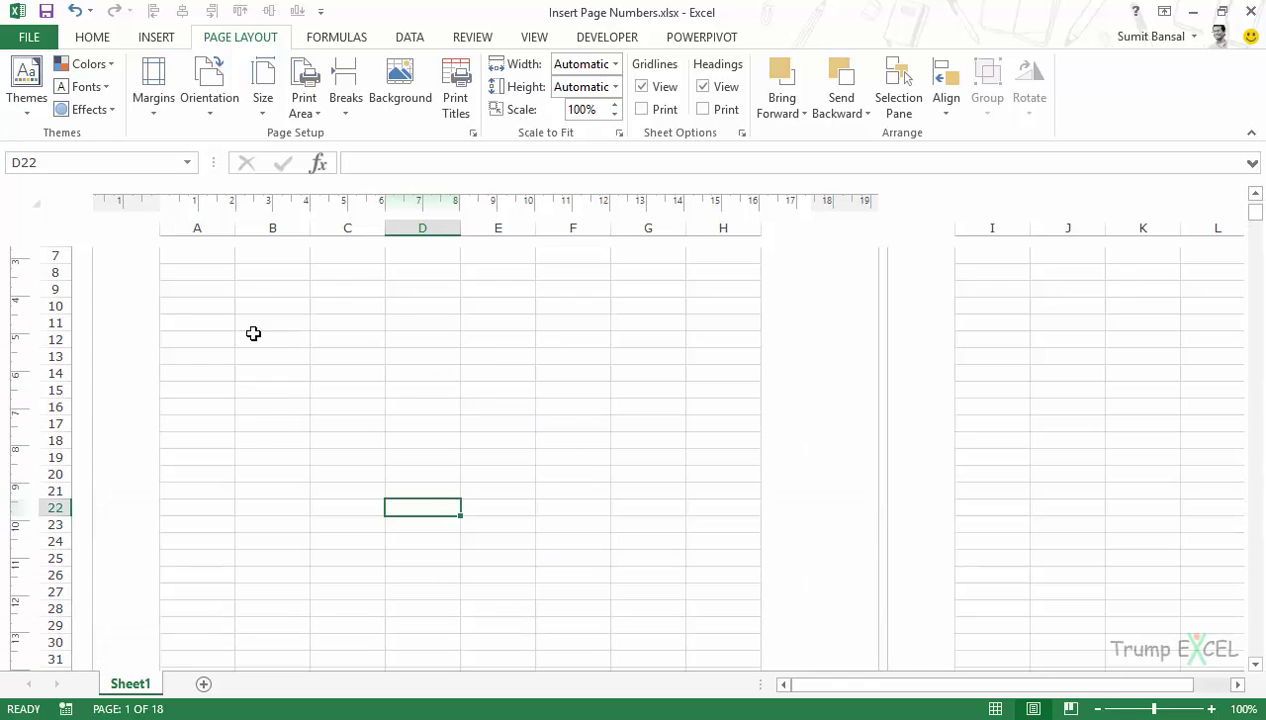
scroll(486, 370, "up", 3)
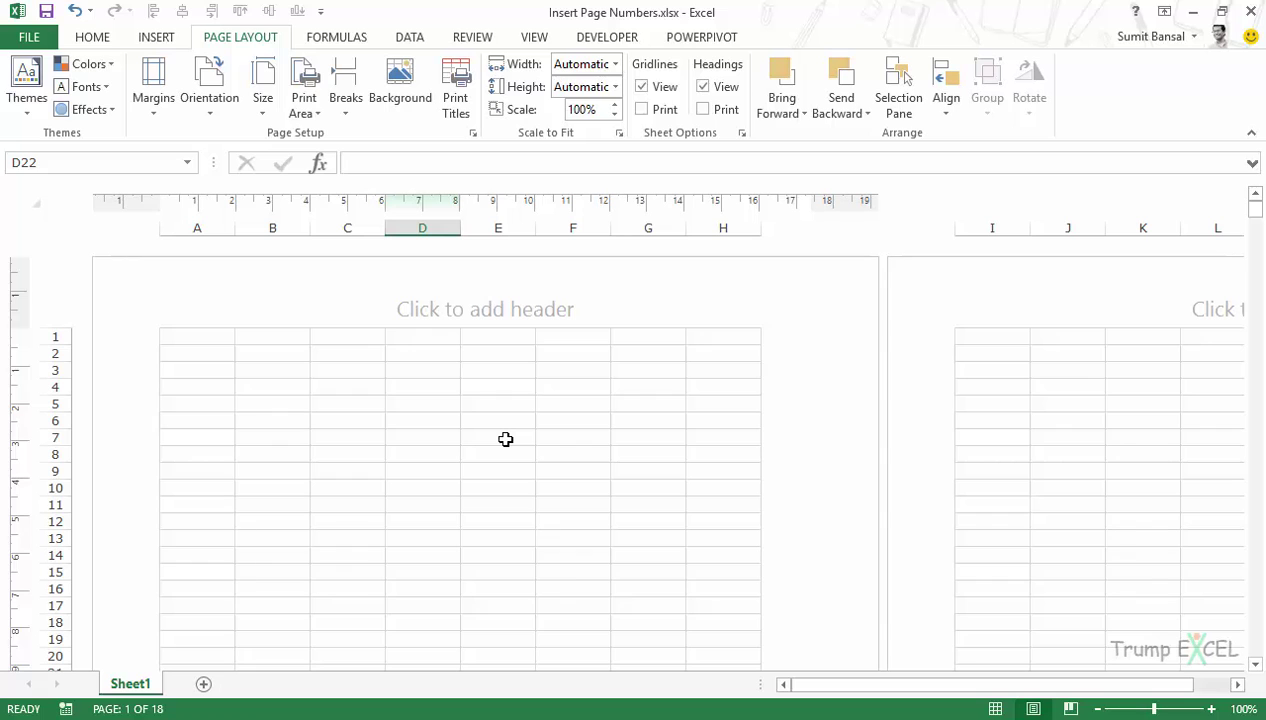
left_click(534, 40)
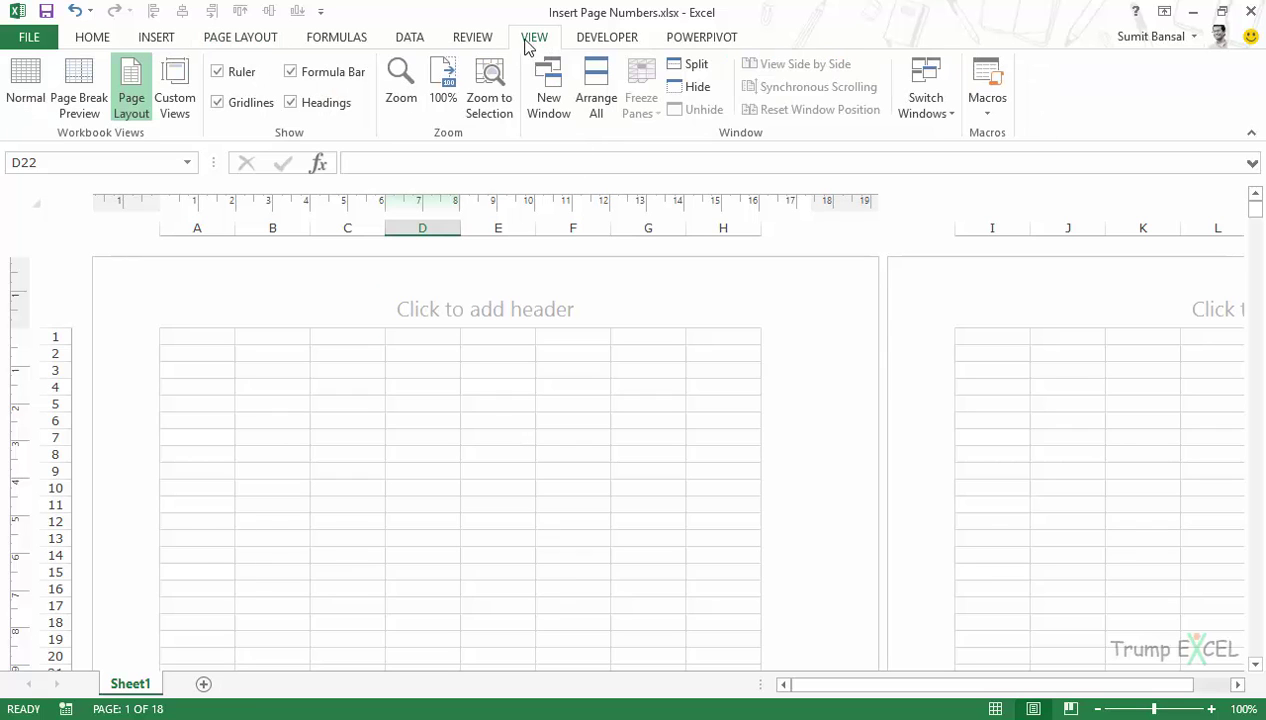
left_click(24, 92)
scroll(381, 403, "down", 8)
scroll(367, 424, "up", 6)
scroll(369, 424, "up", 2)
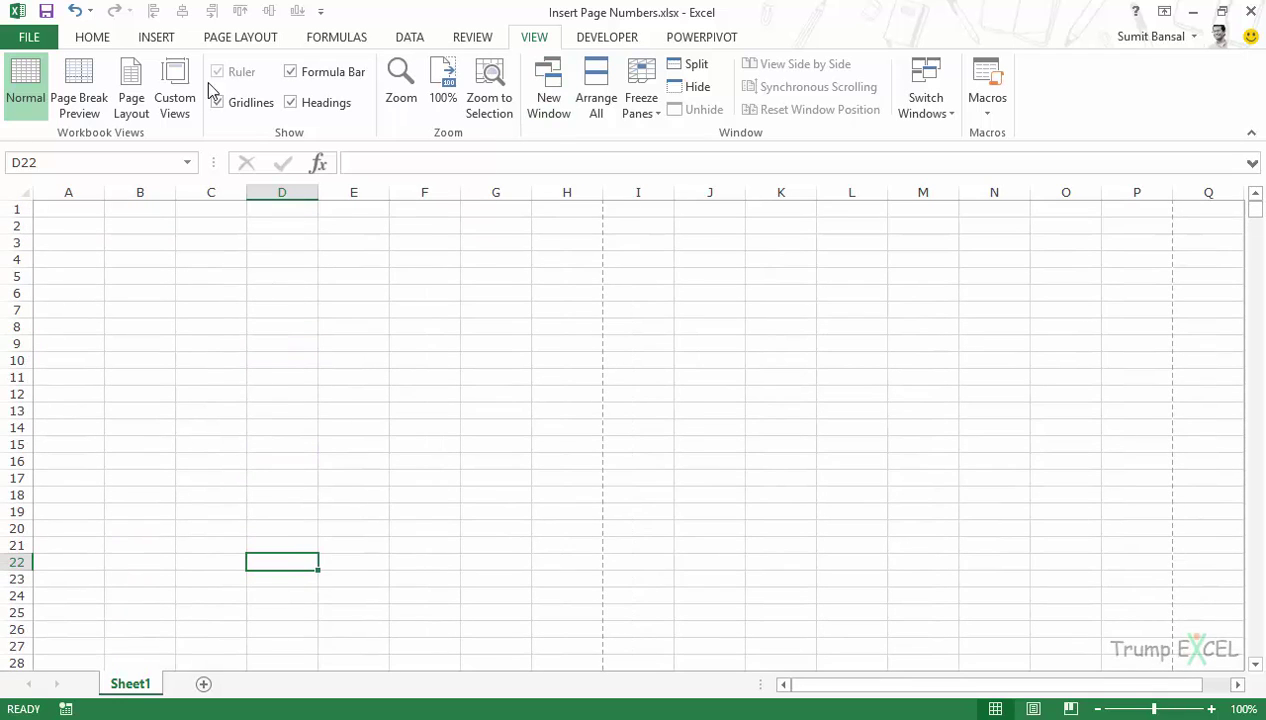
left_click(133, 101)
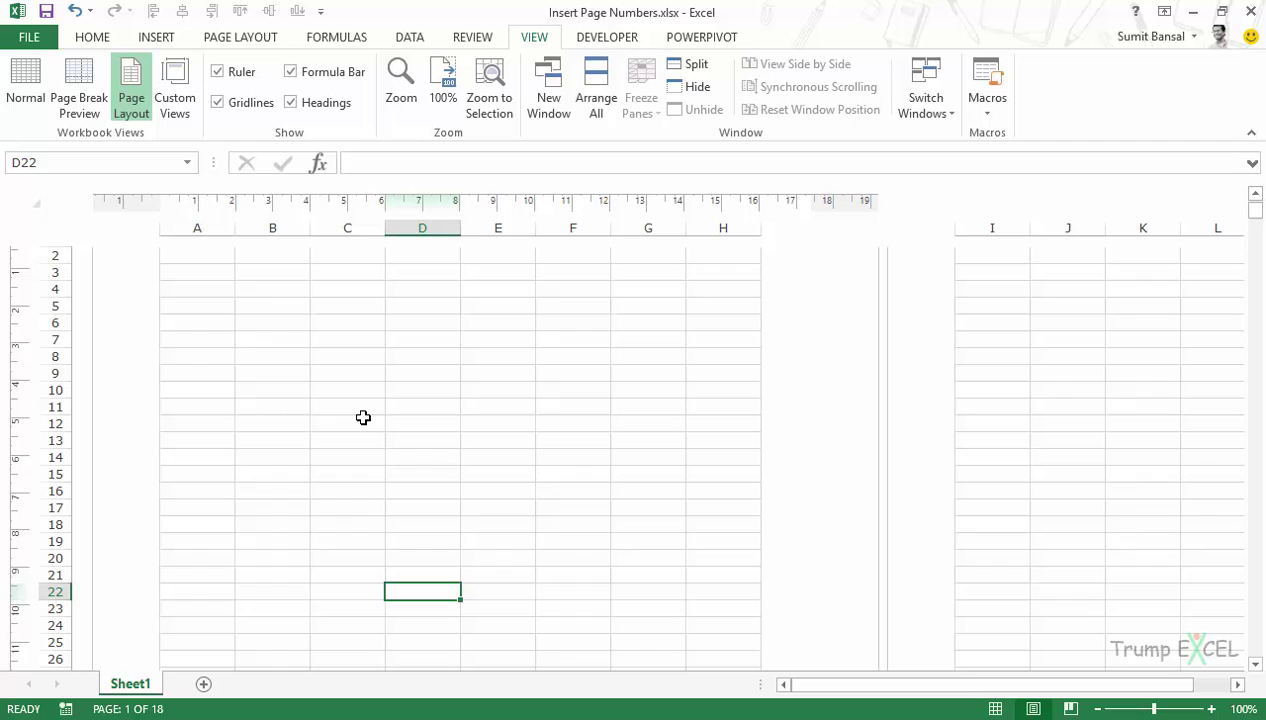
scroll(472, 441, "up", 2)
scroll(483, 460, "down", 12)
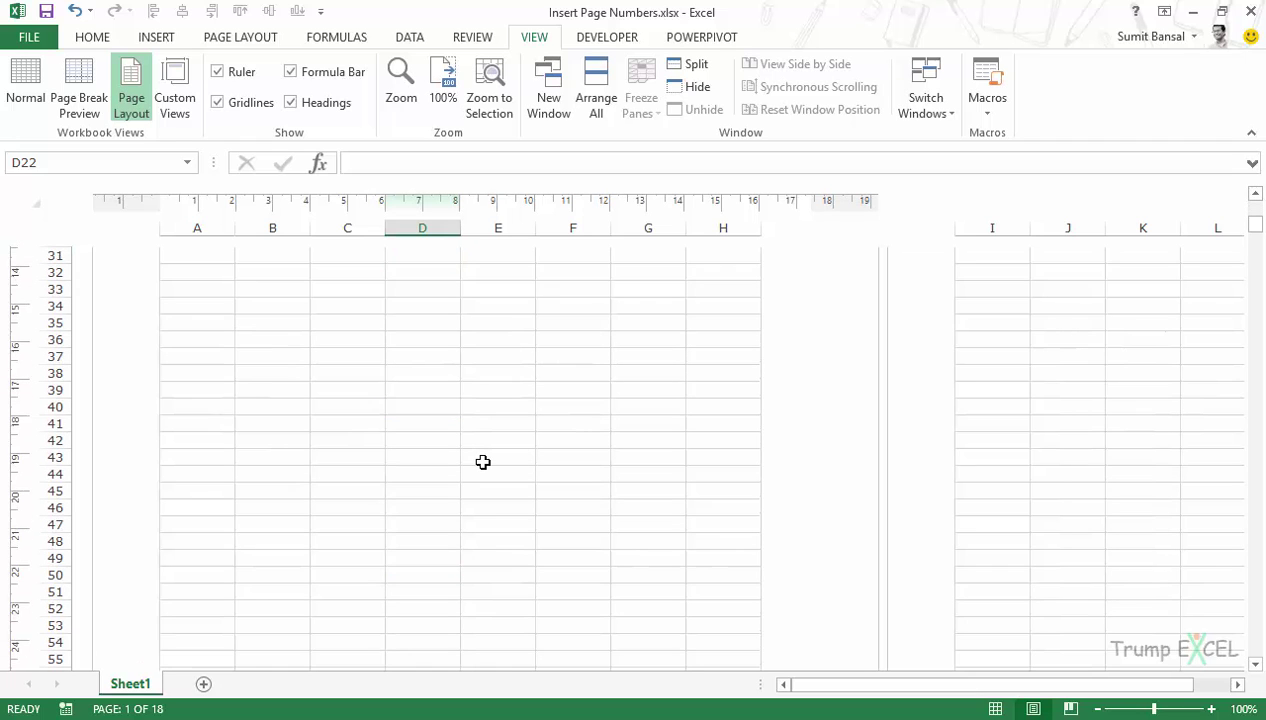
scroll(483, 462, "down", 1)
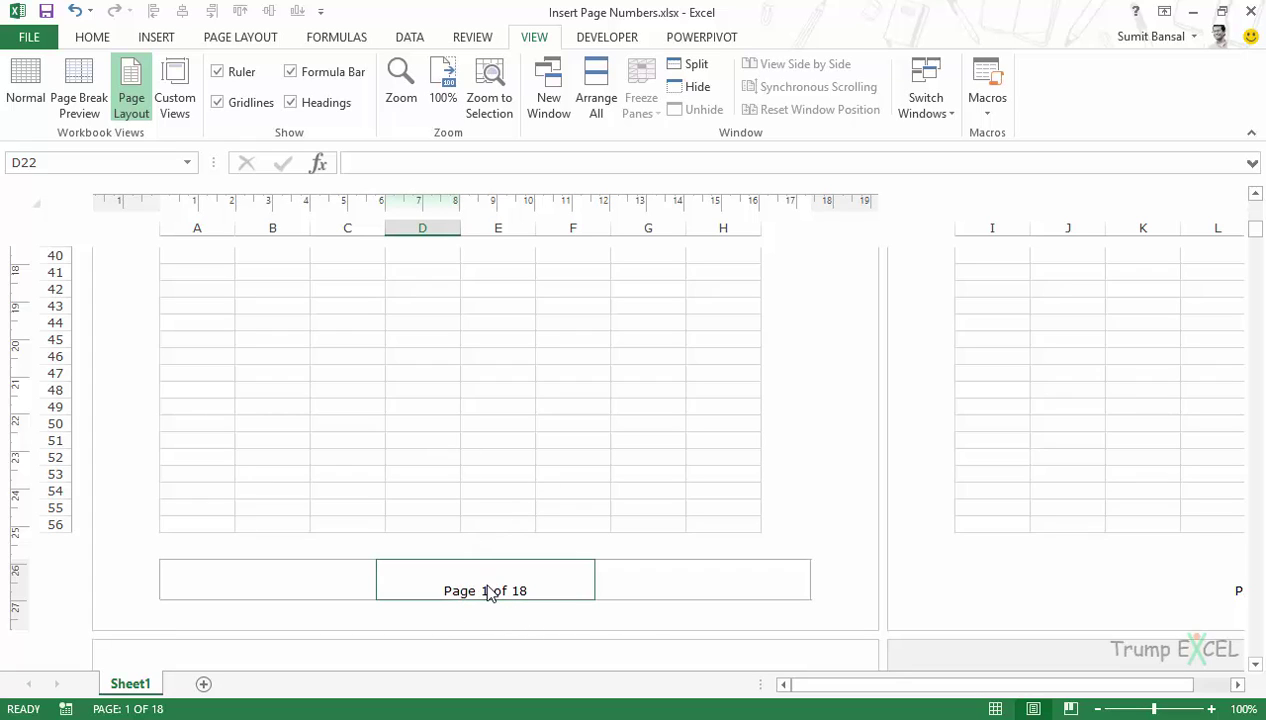
Step: Set Page Setup's First page number to 11 so the first footer reads 'Page 11 of 18'
left_click(383, 344)
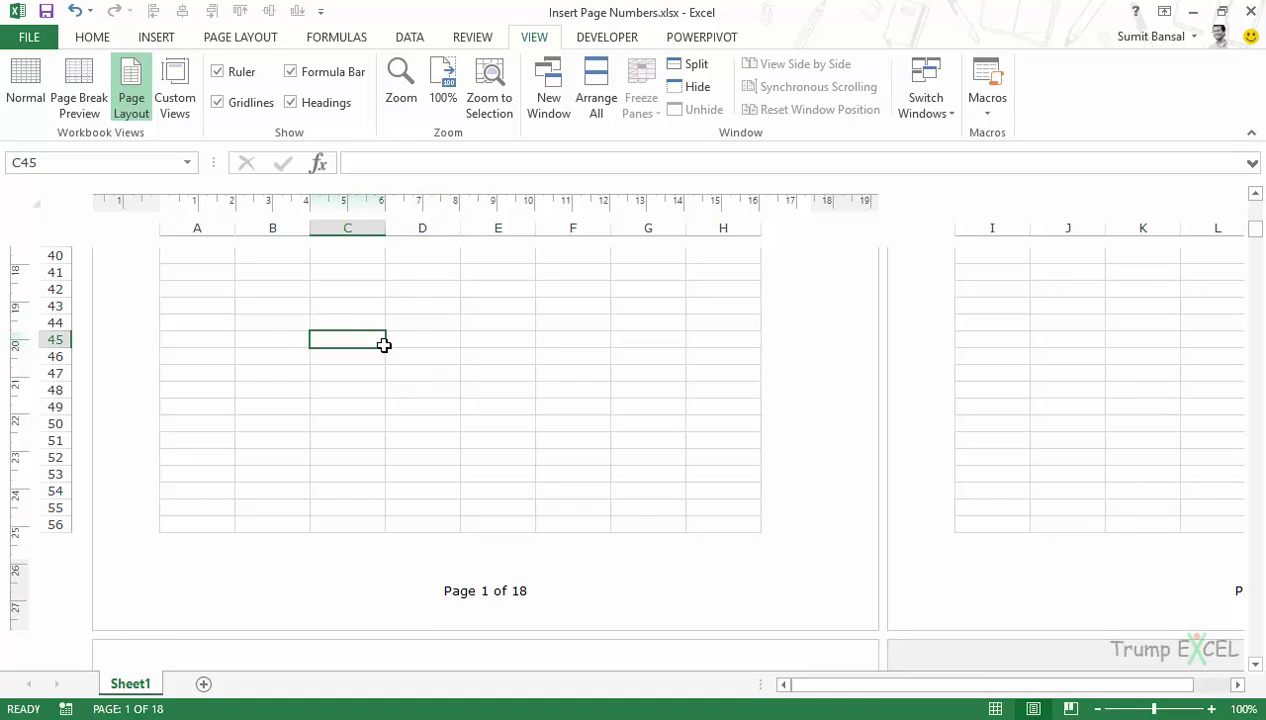
key("alt")
key("p")
key("s")
key("p")
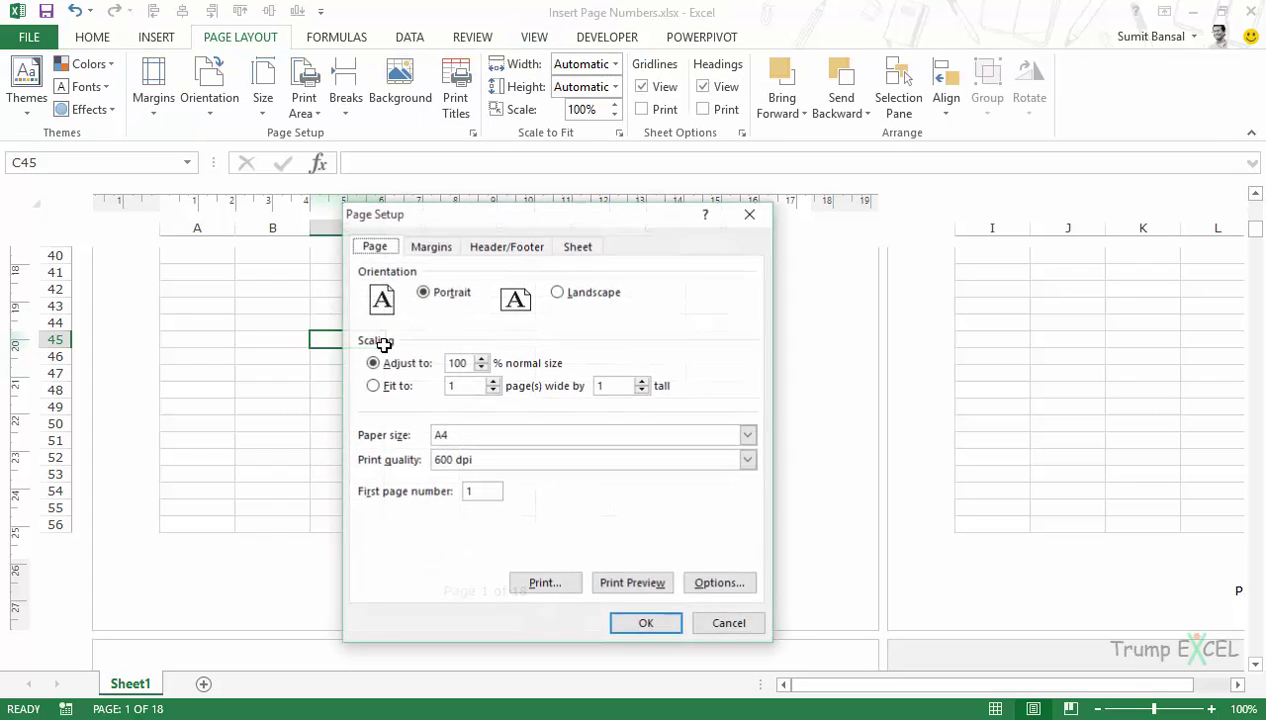
left_click_drag(445, 215, 399, 179)
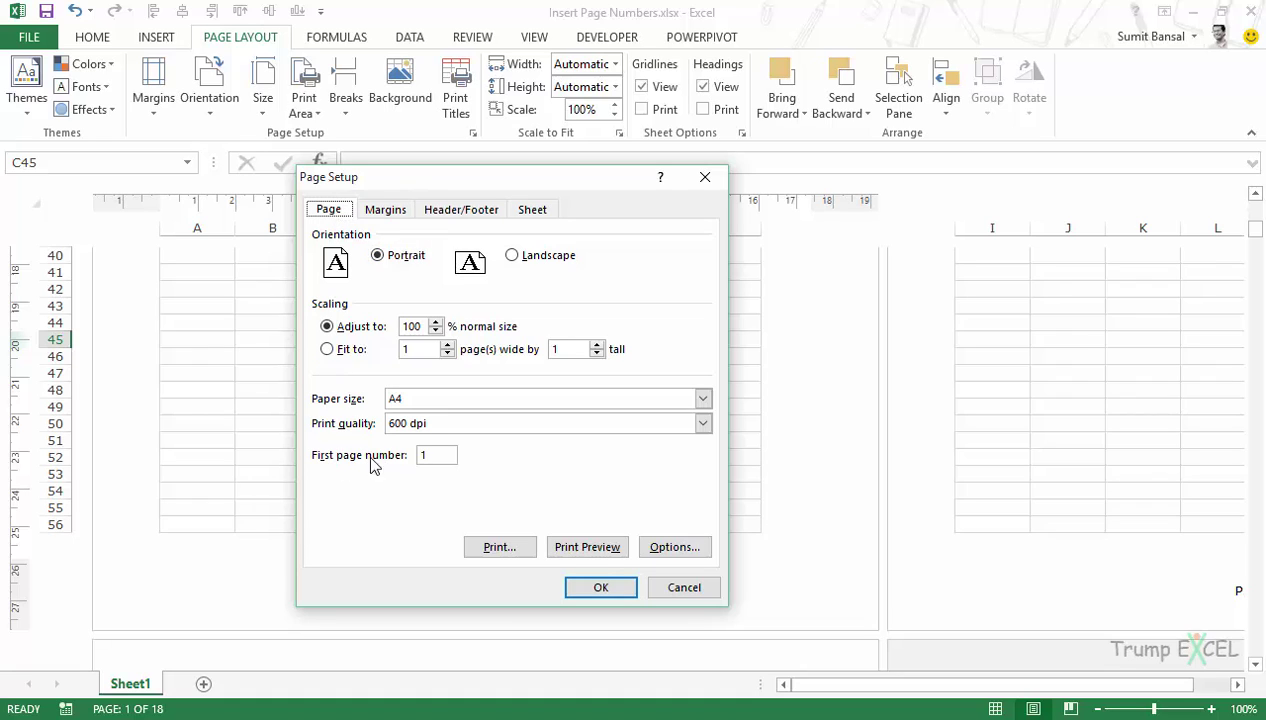
left_click_drag(432, 454, 402, 452)
type("11")
left_click(599, 588)
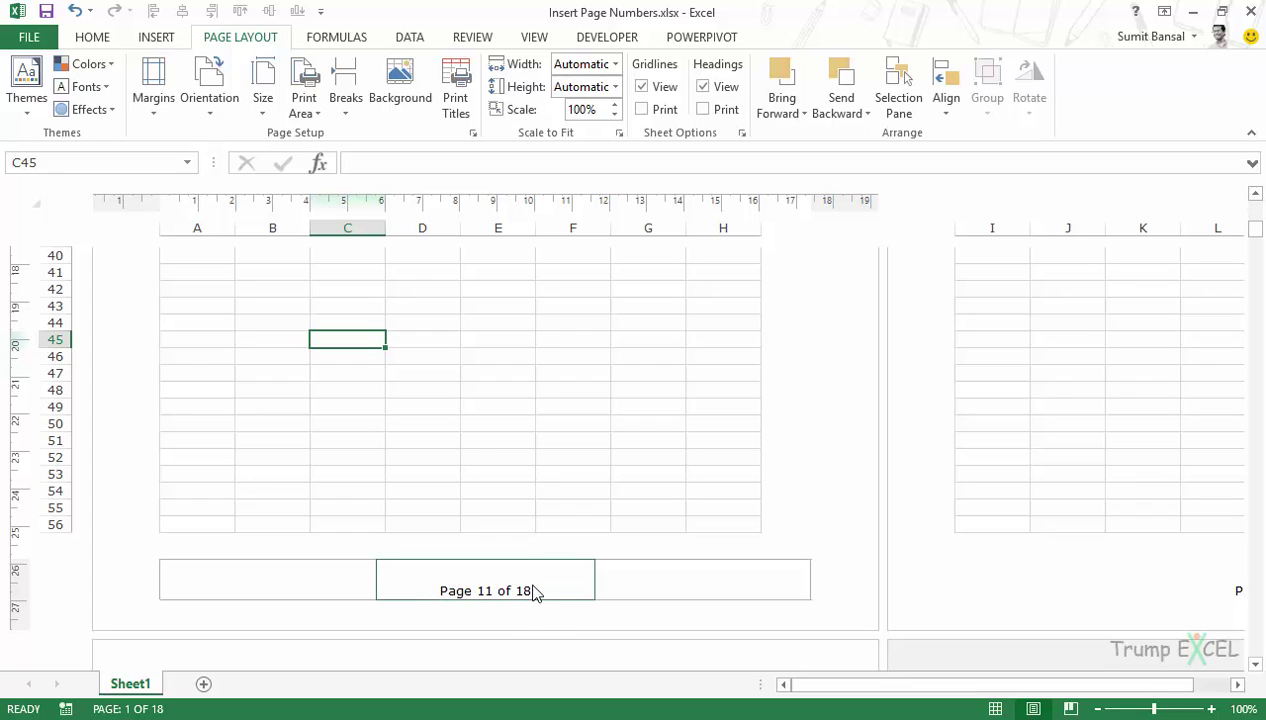
Step: Switch the footer to the 'Page 11' preset, which drops the total page count
key("alt+p")
key("s")
key("p")
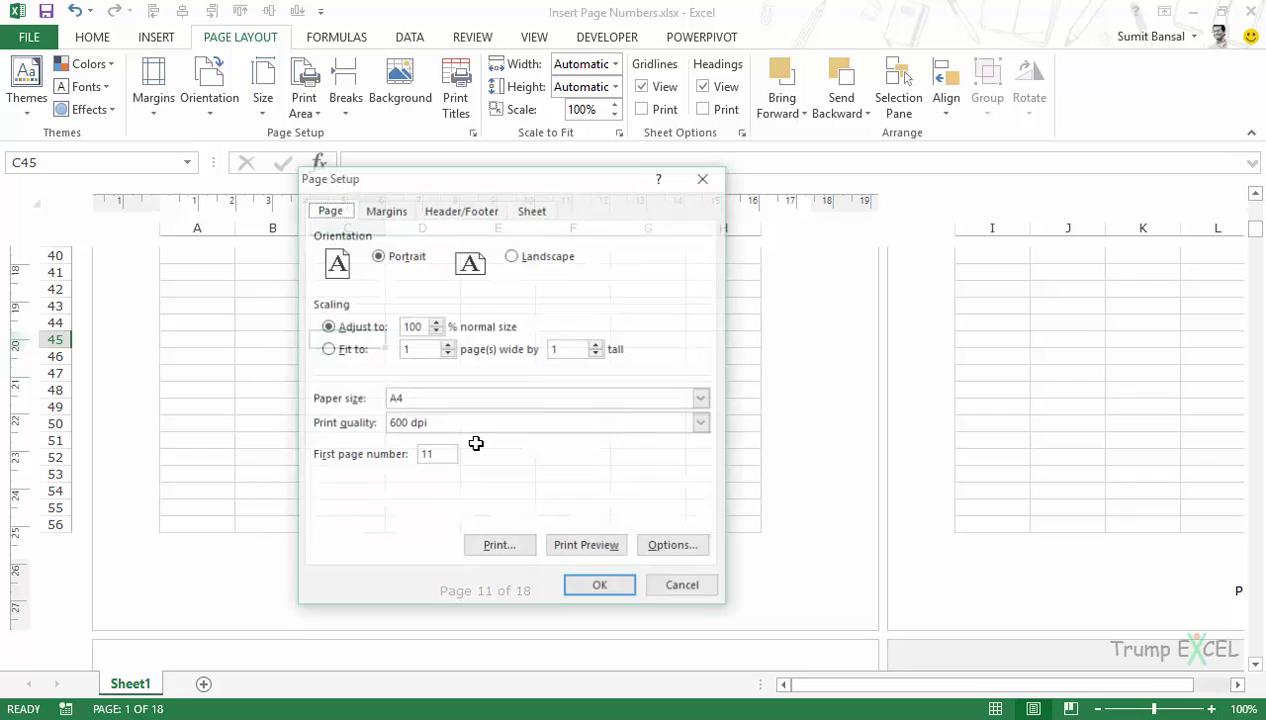
left_click(452, 213)
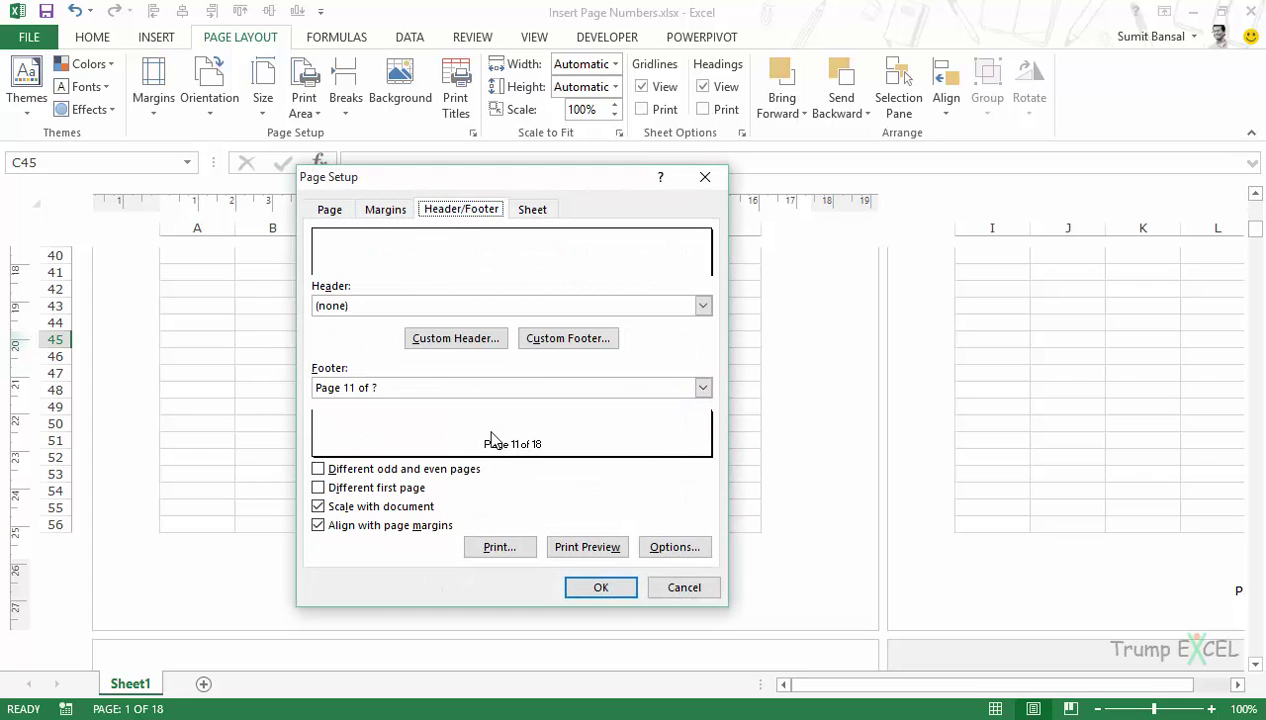
left_click(430, 388)
scroll(426, 435, "up", 5)
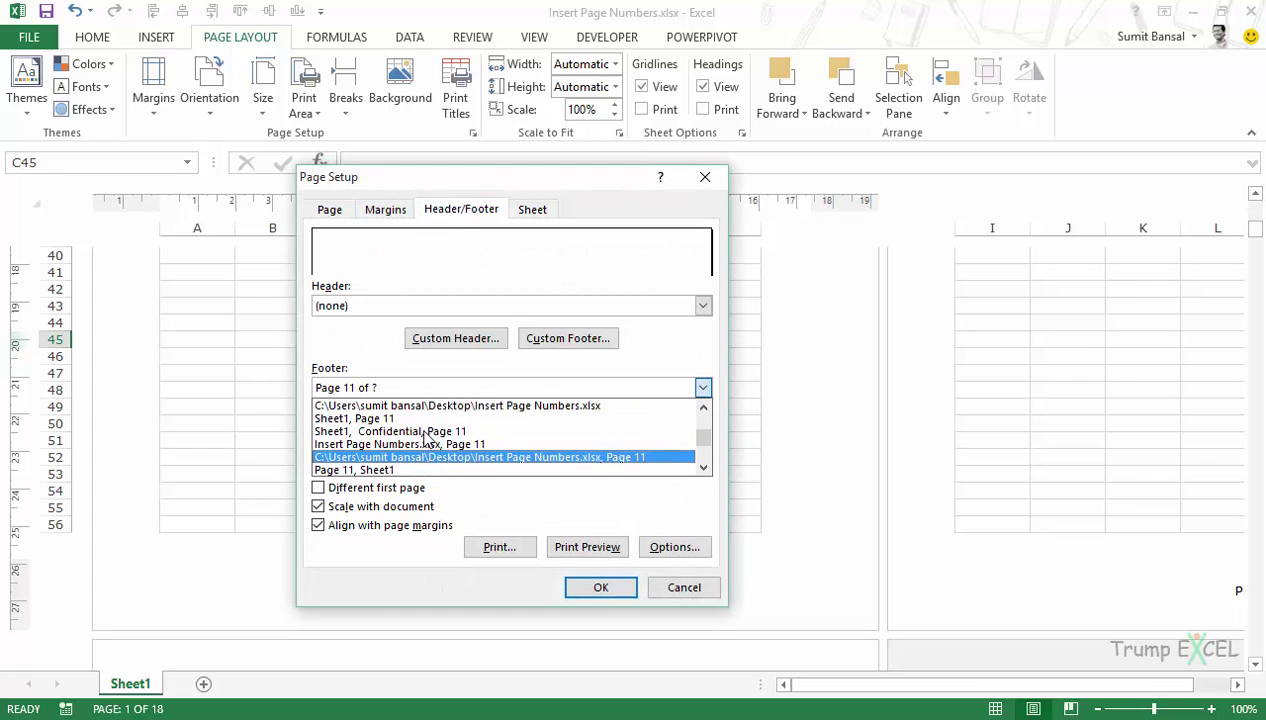
left_click(420, 432)
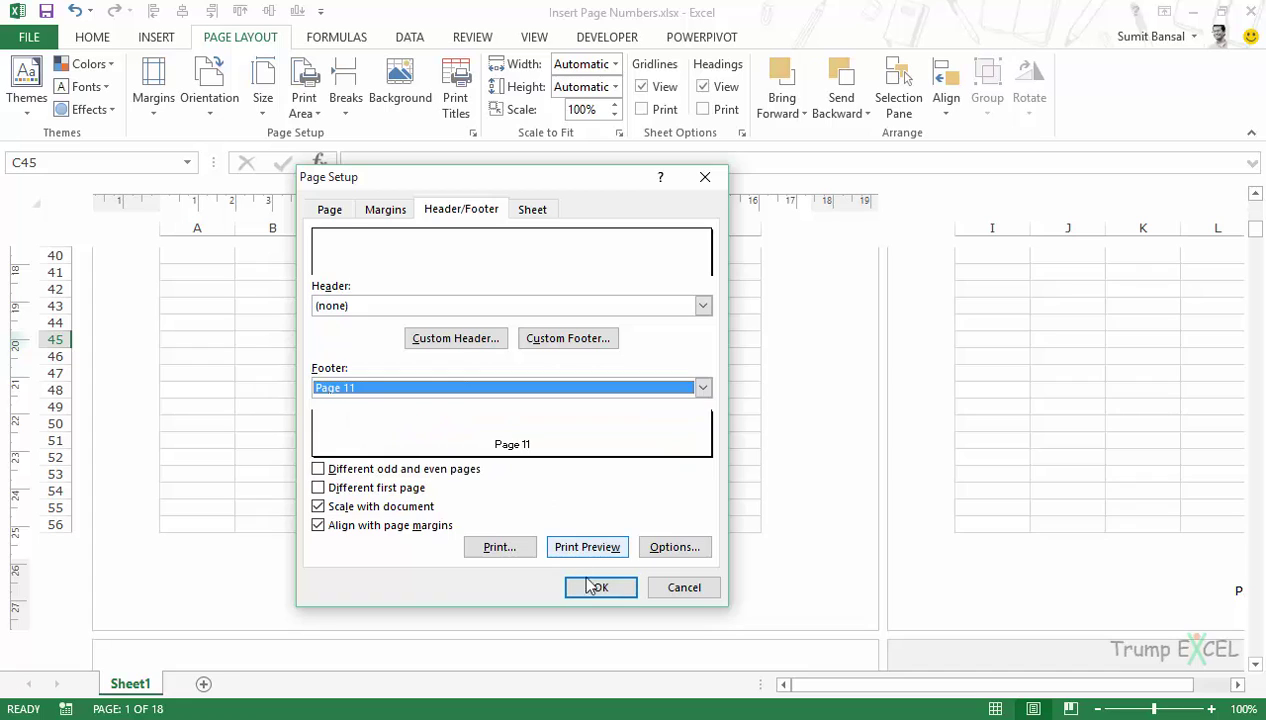
left_click(590, 586)
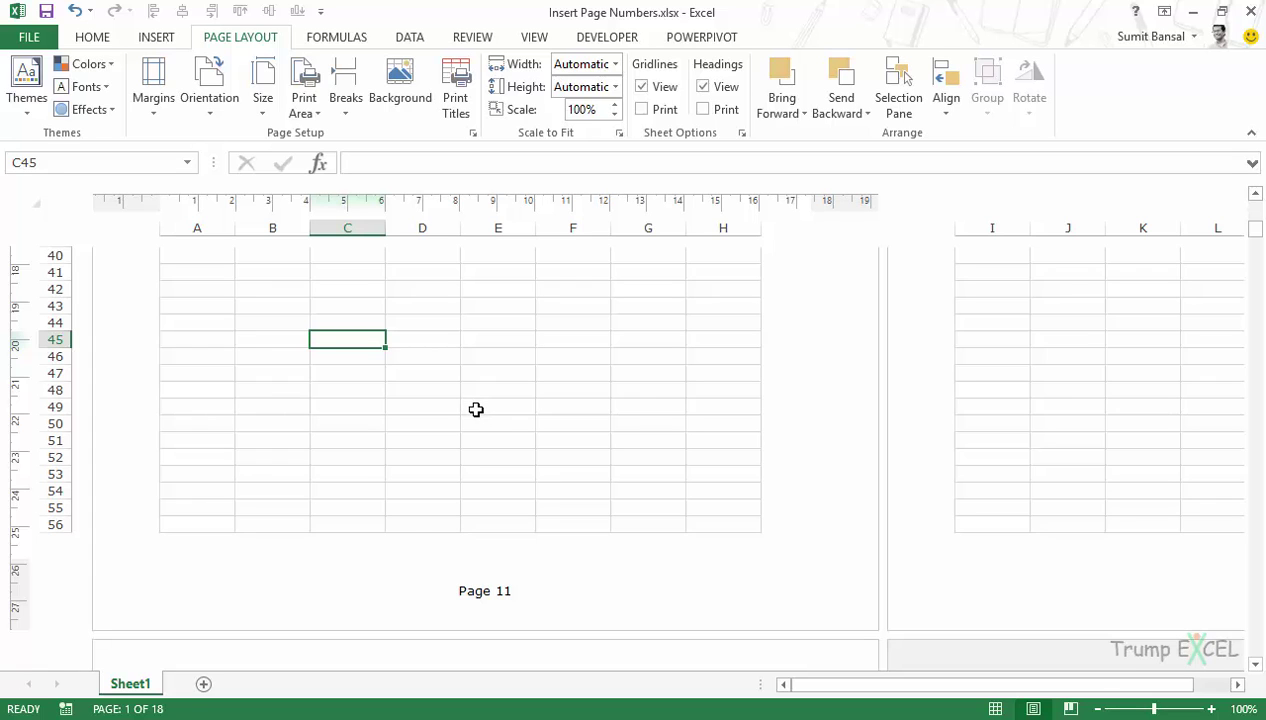
Step: Scroll through the pages to check the footers now read 'Page 11' and 'Page 13'
scroll(476, 410, "down", 10)
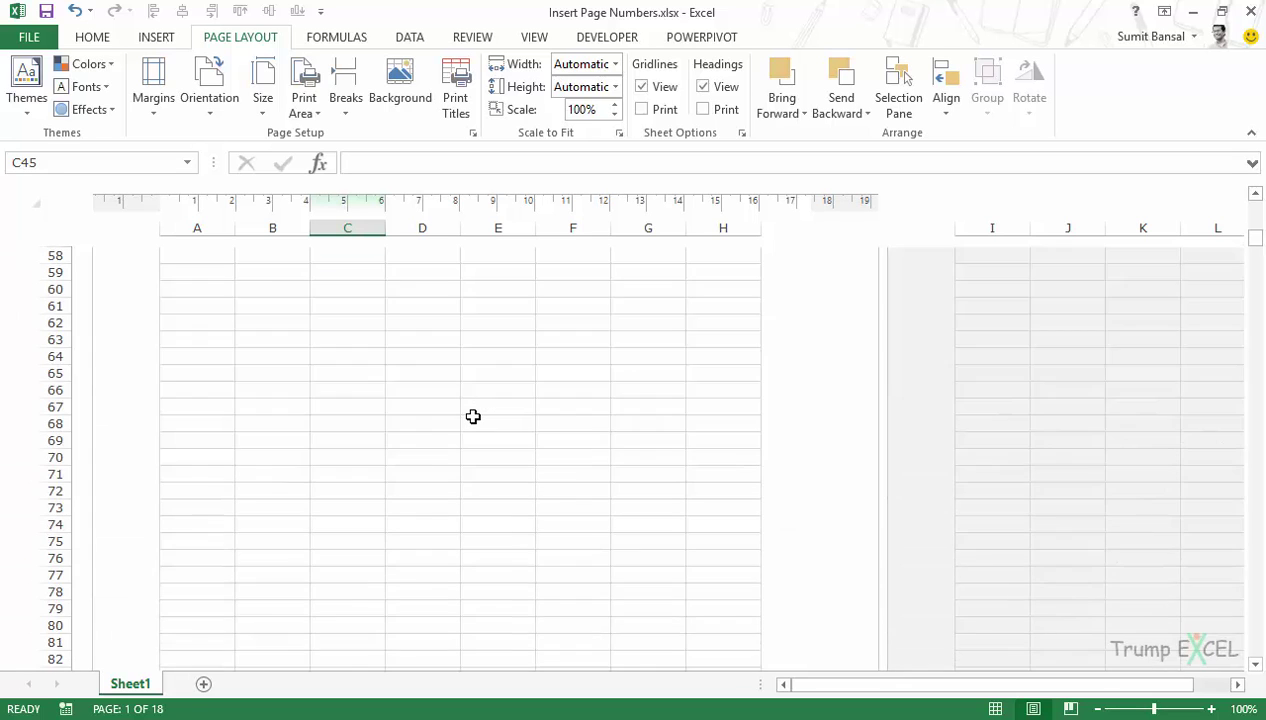
scroll(473, 416, "up", 5)
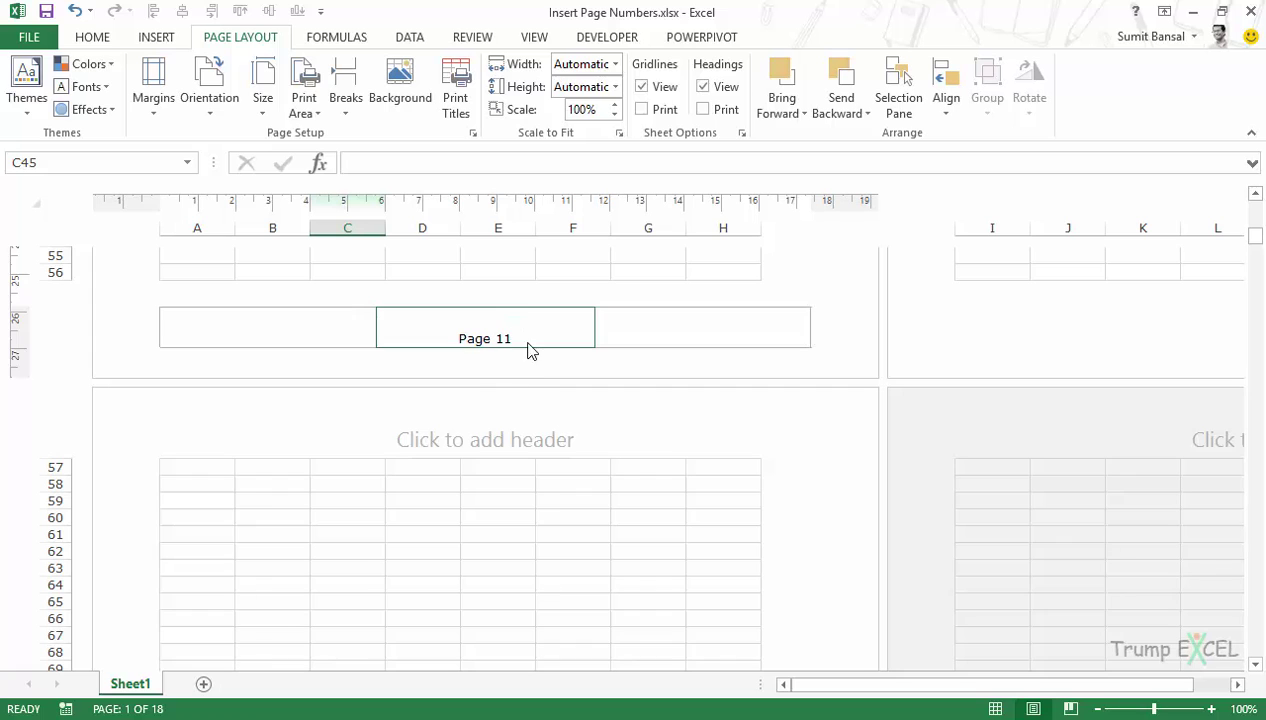
scroll(505, 530, "down", 15)
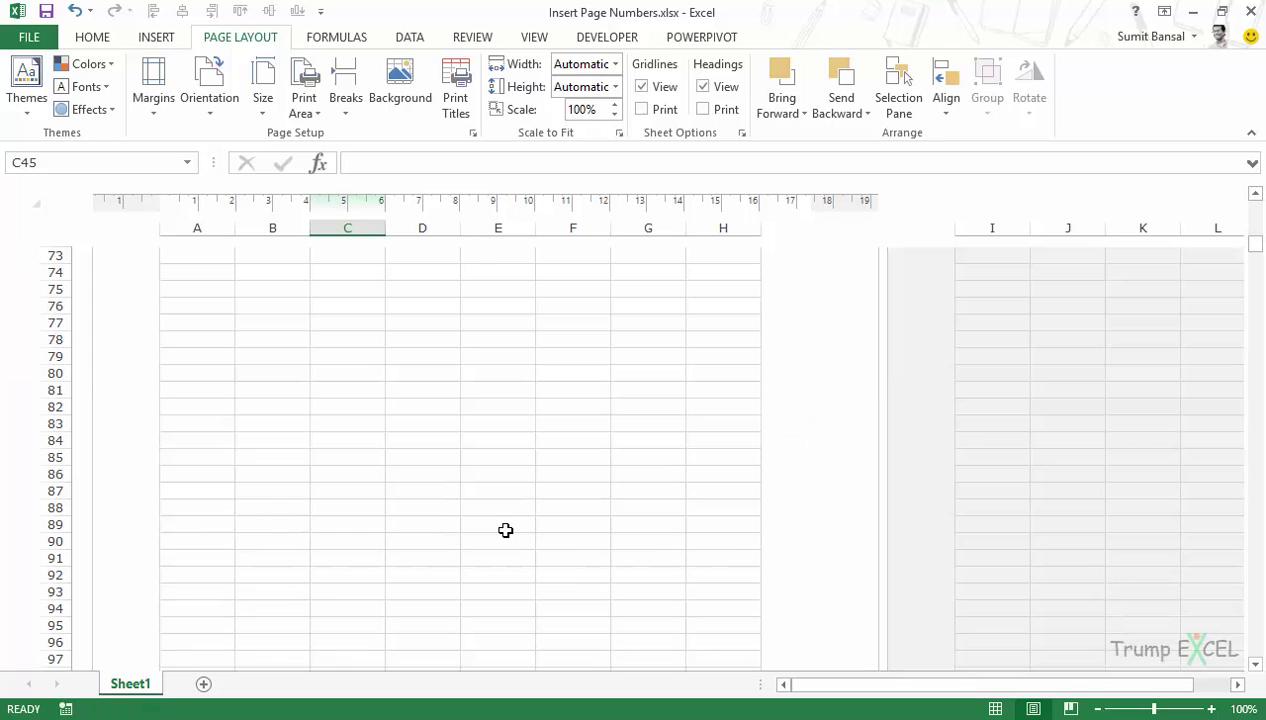
scroll(505, 537, "down", 15)
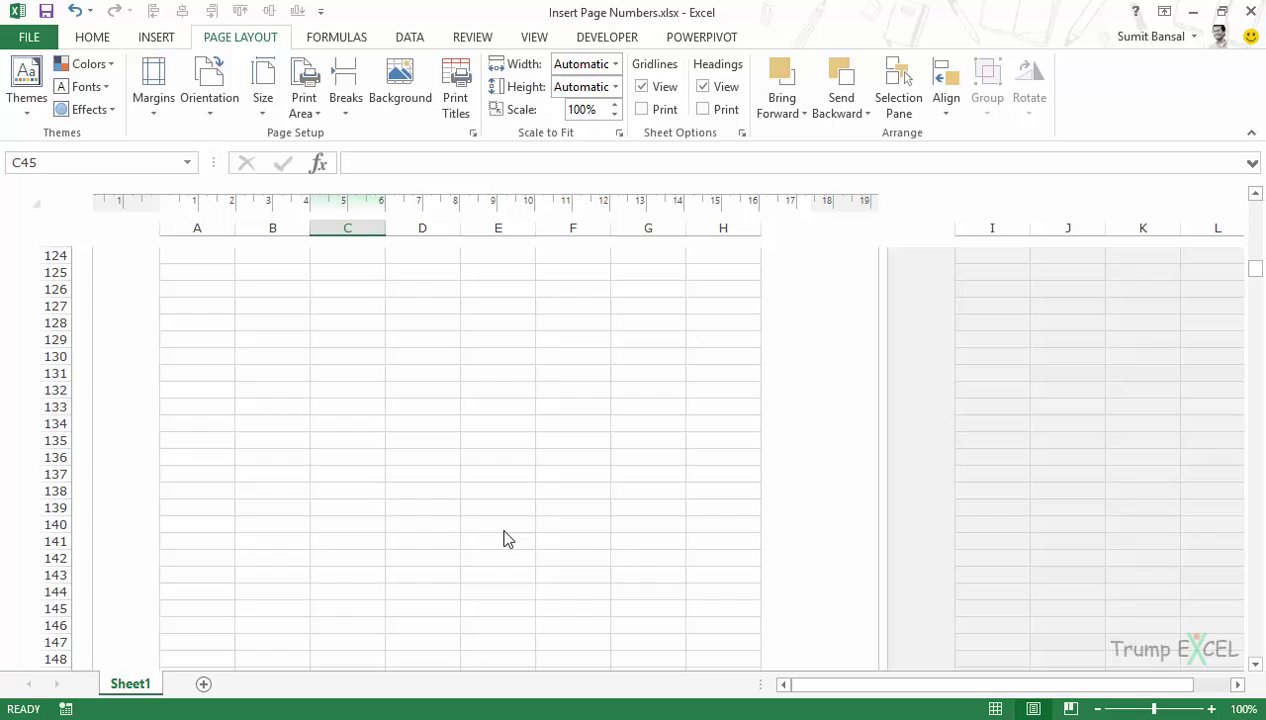
left_click_drag(1255, 286, 1255, 200)
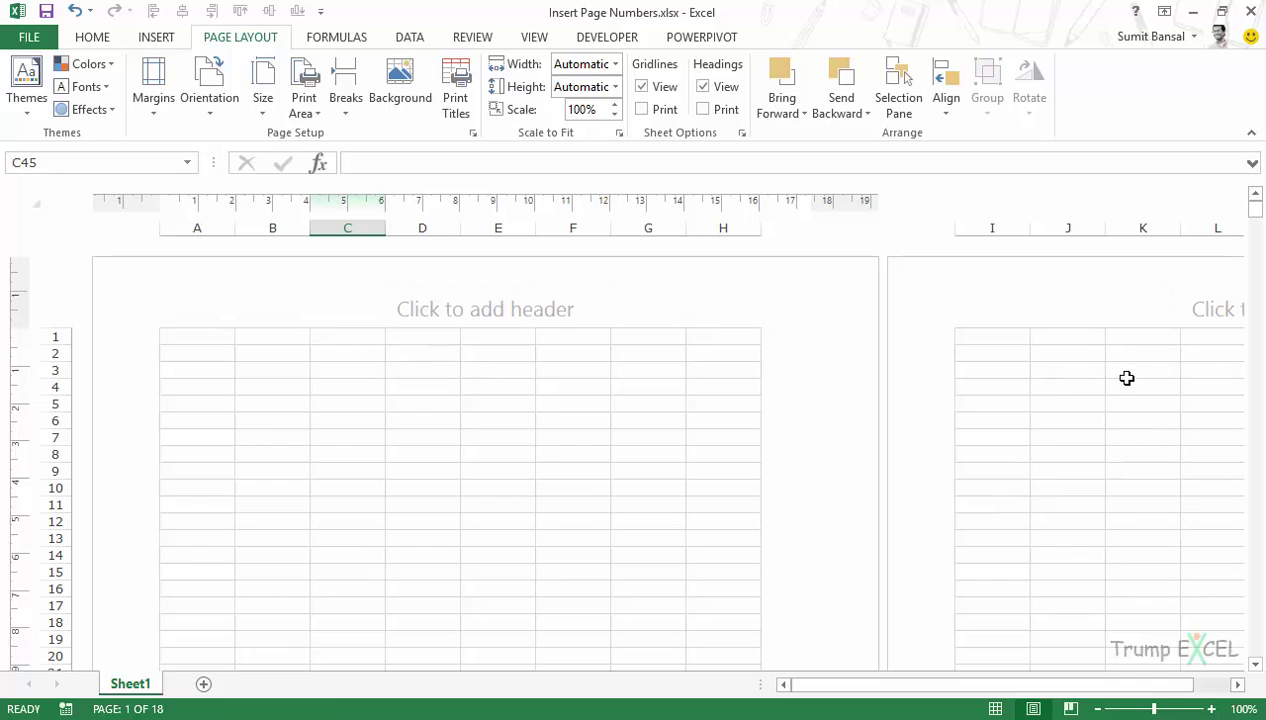
Step: Set the Page order on the Sheet tab of Page Setup to 'Over, then down'
left_click(436, 380)
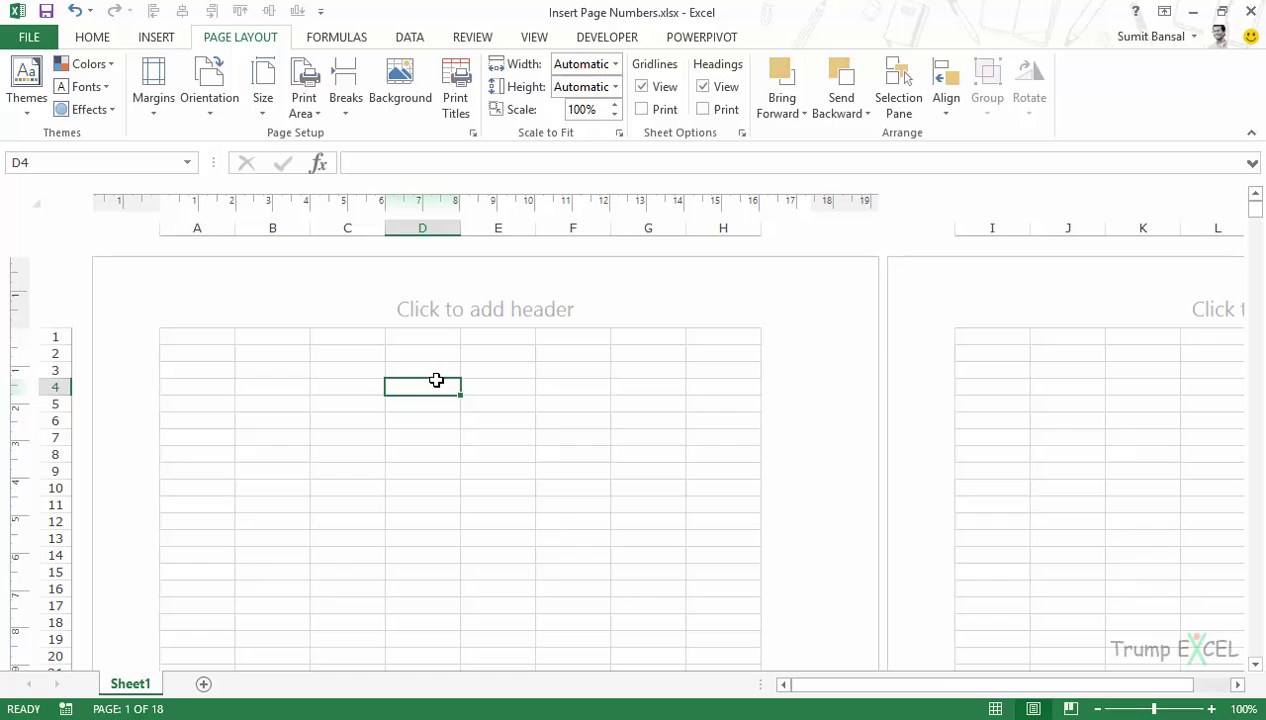
key("alt+p")
key("s")
key("p")
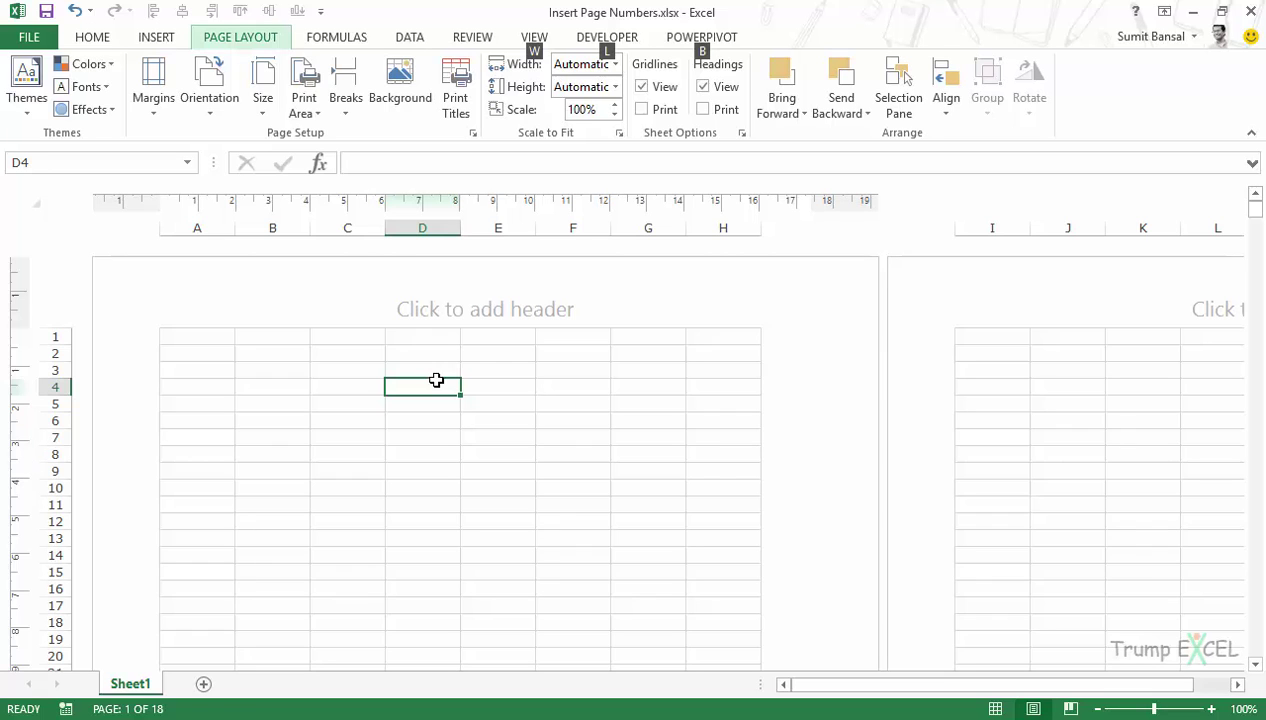
left_click_drag(478, 178, 500, 181)
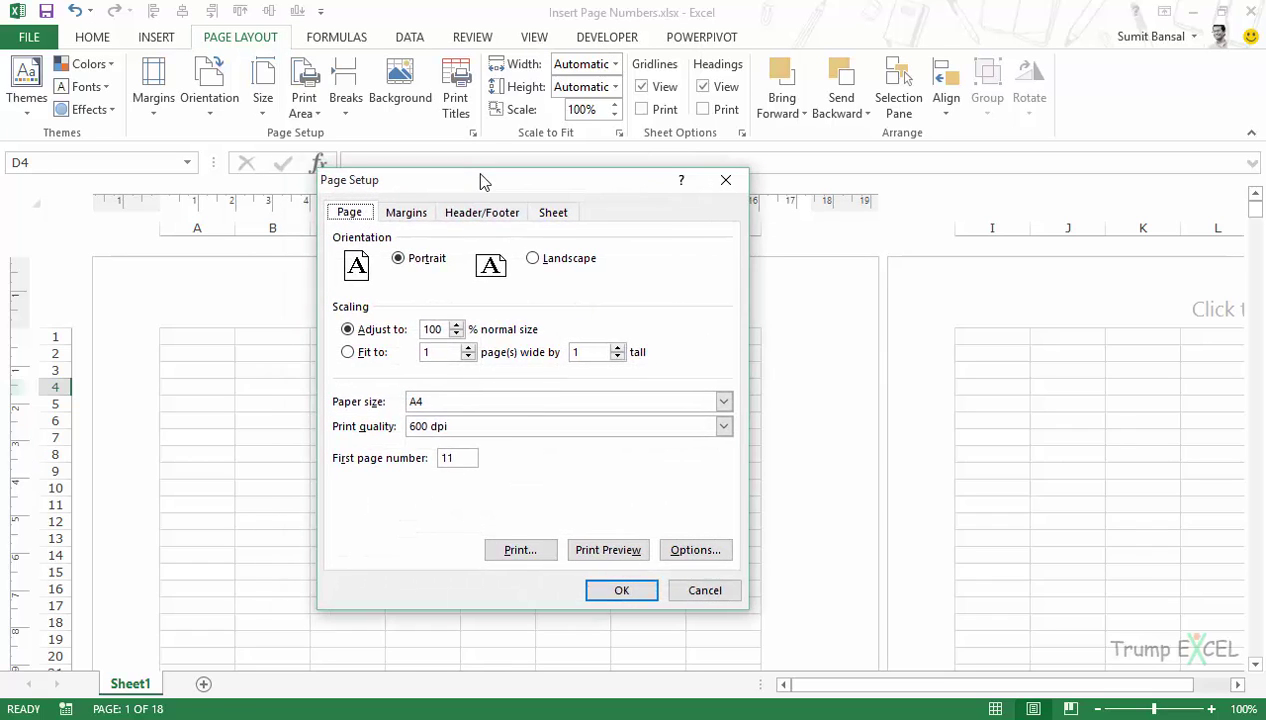
left_click(556, 214)
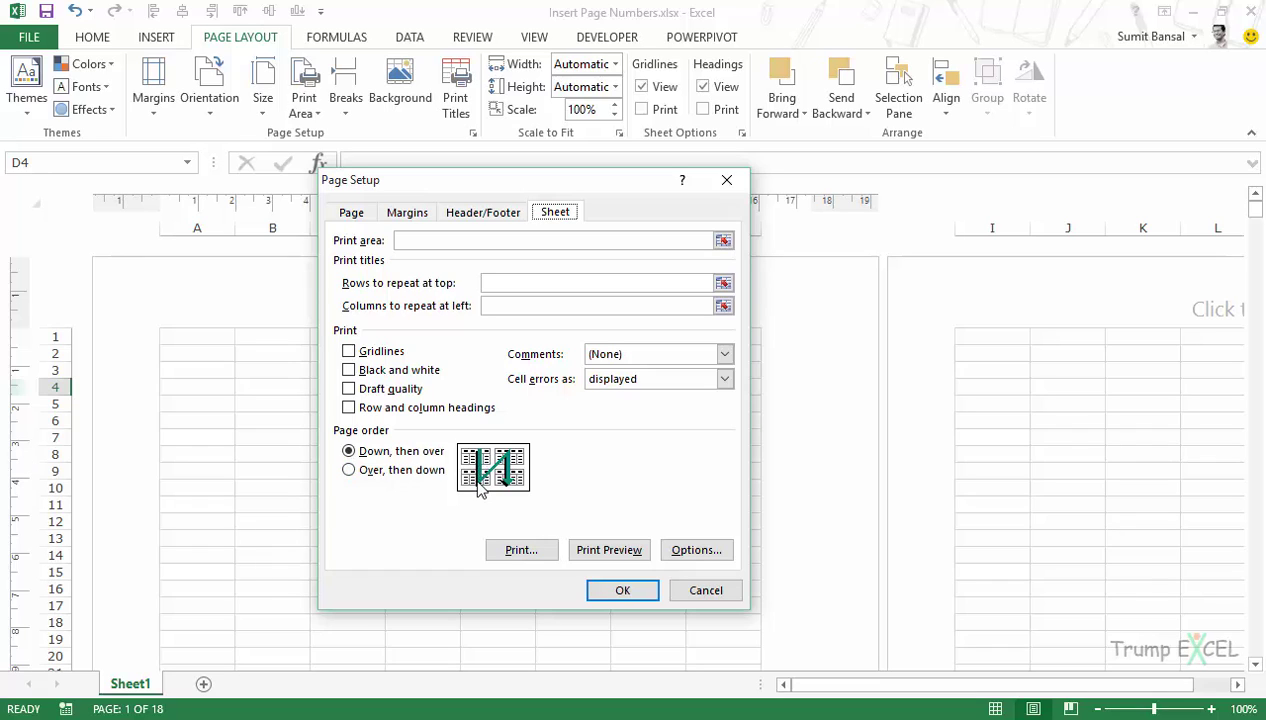
left_click(369, 474)
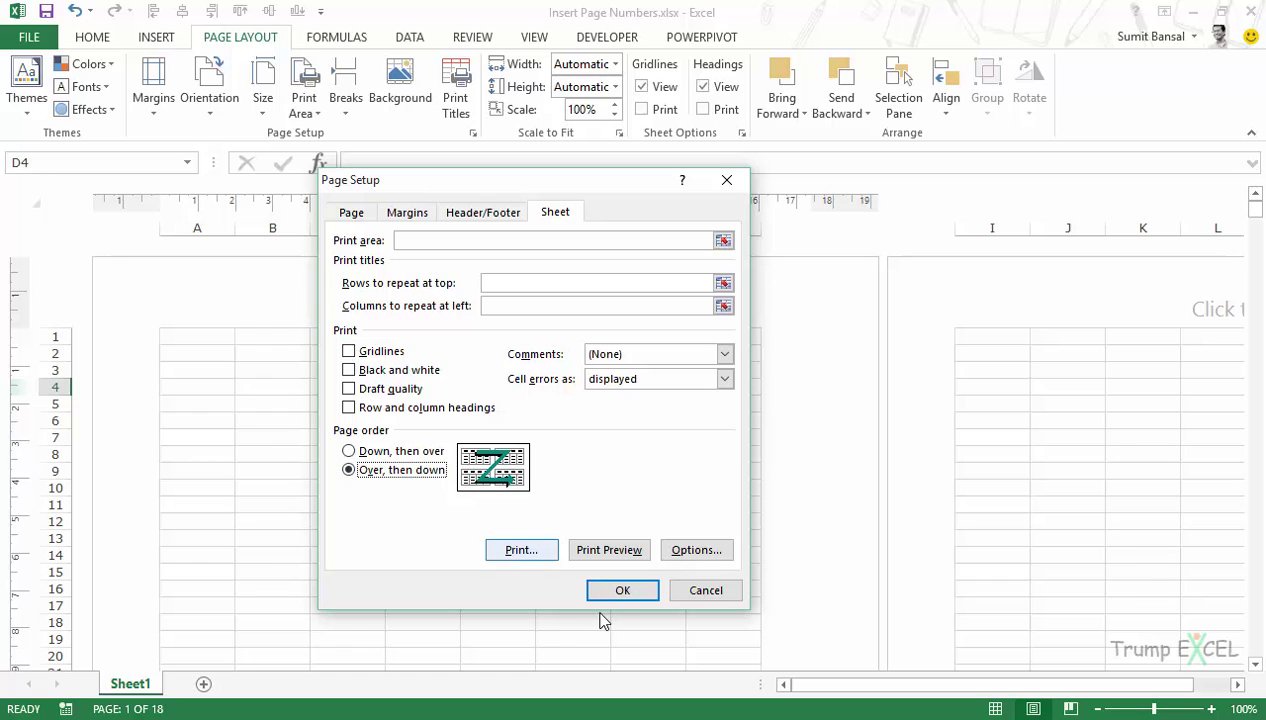
left_click(620, 590)
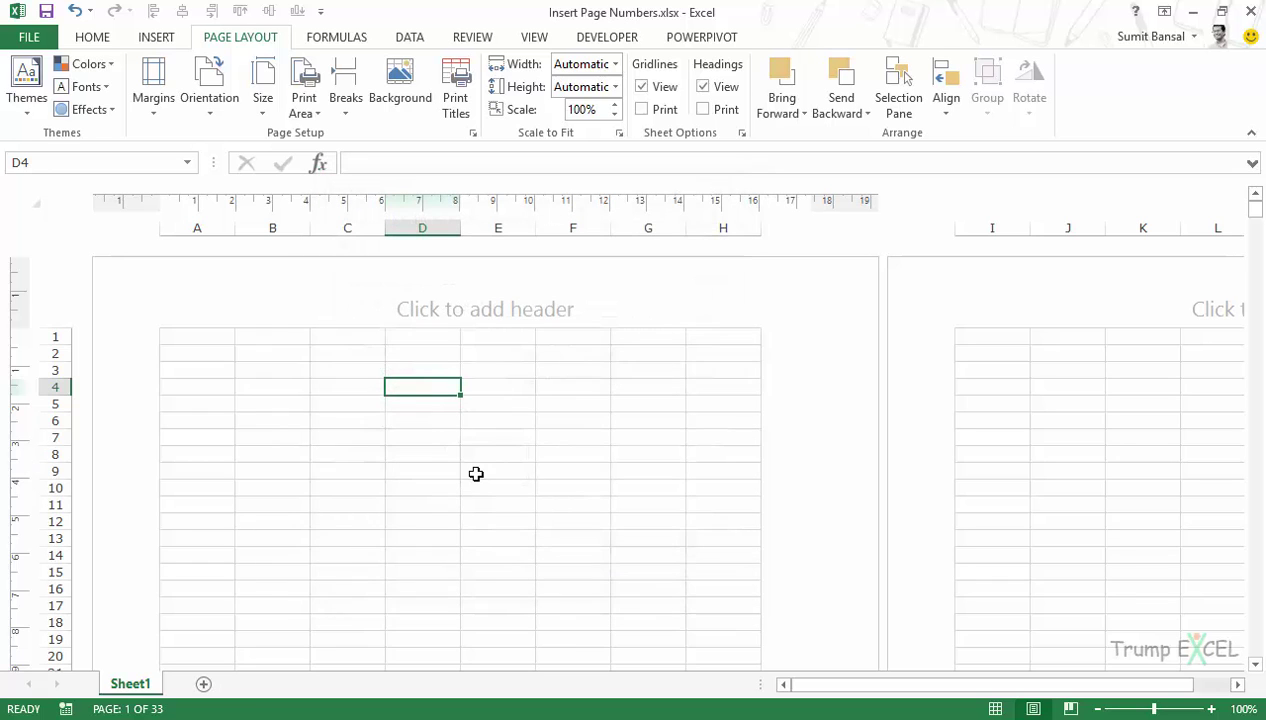
scroll(471, 461, "down", 8)
scroll(471, 461, "down", 7)
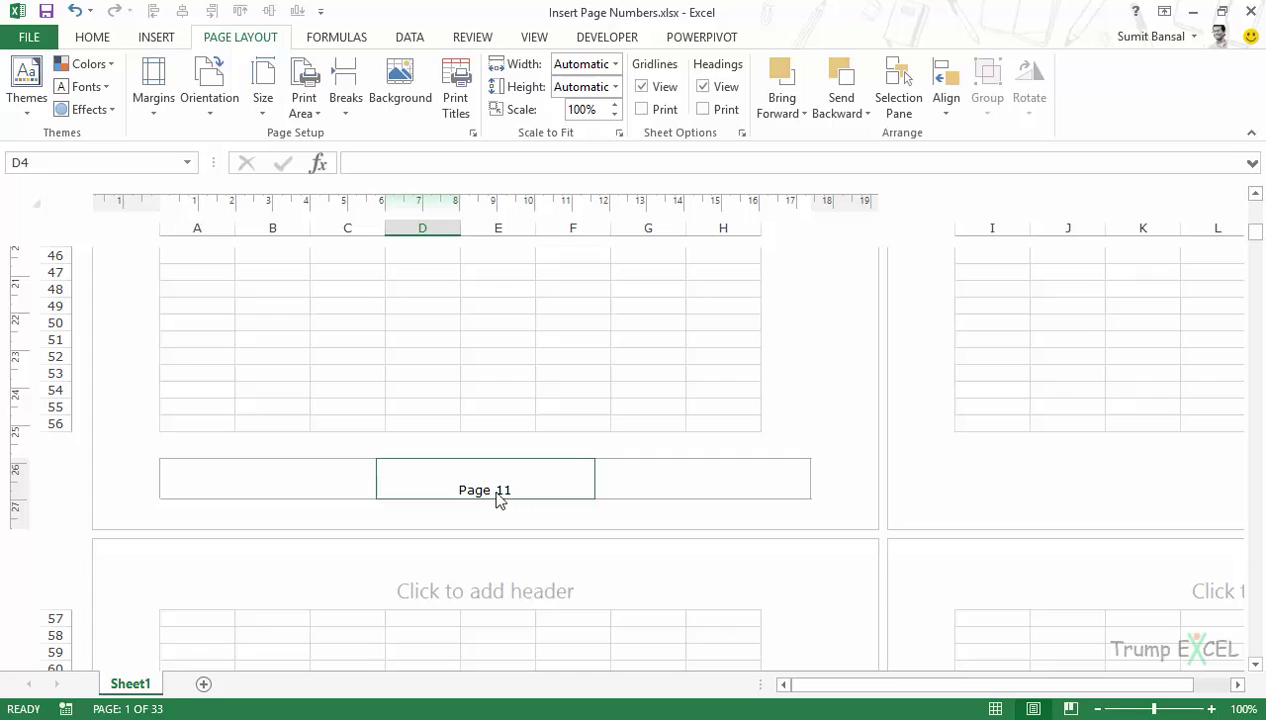
left_click_drag(893, 687, 967, 684)
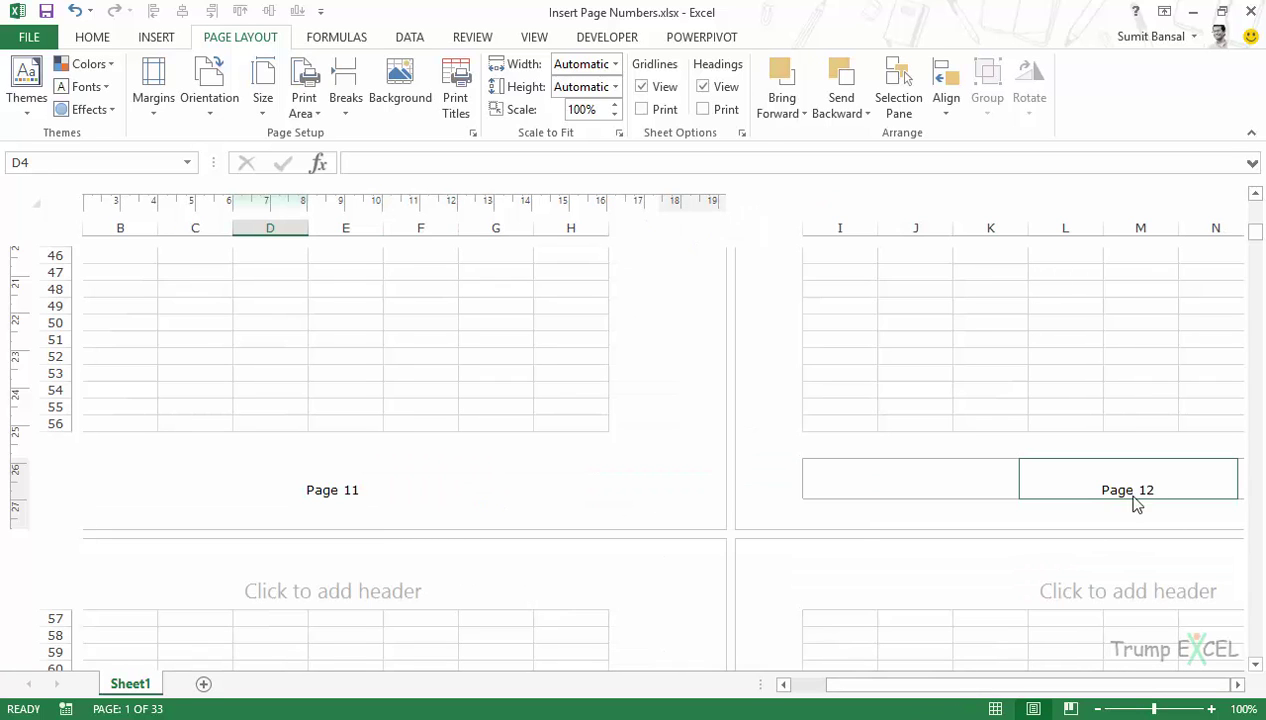
scroll(390, 458, "down", 3)
scroll(388, 458, "down", 15)
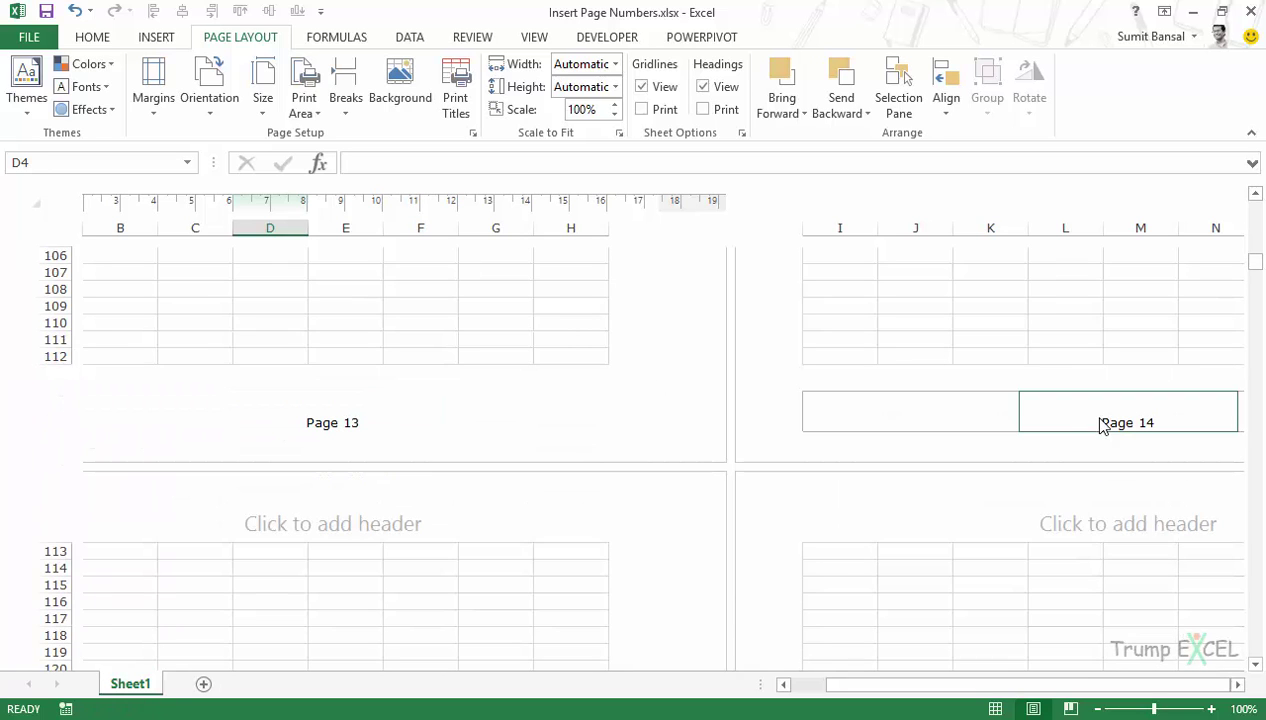
scroll(322, 350, "up", 9)
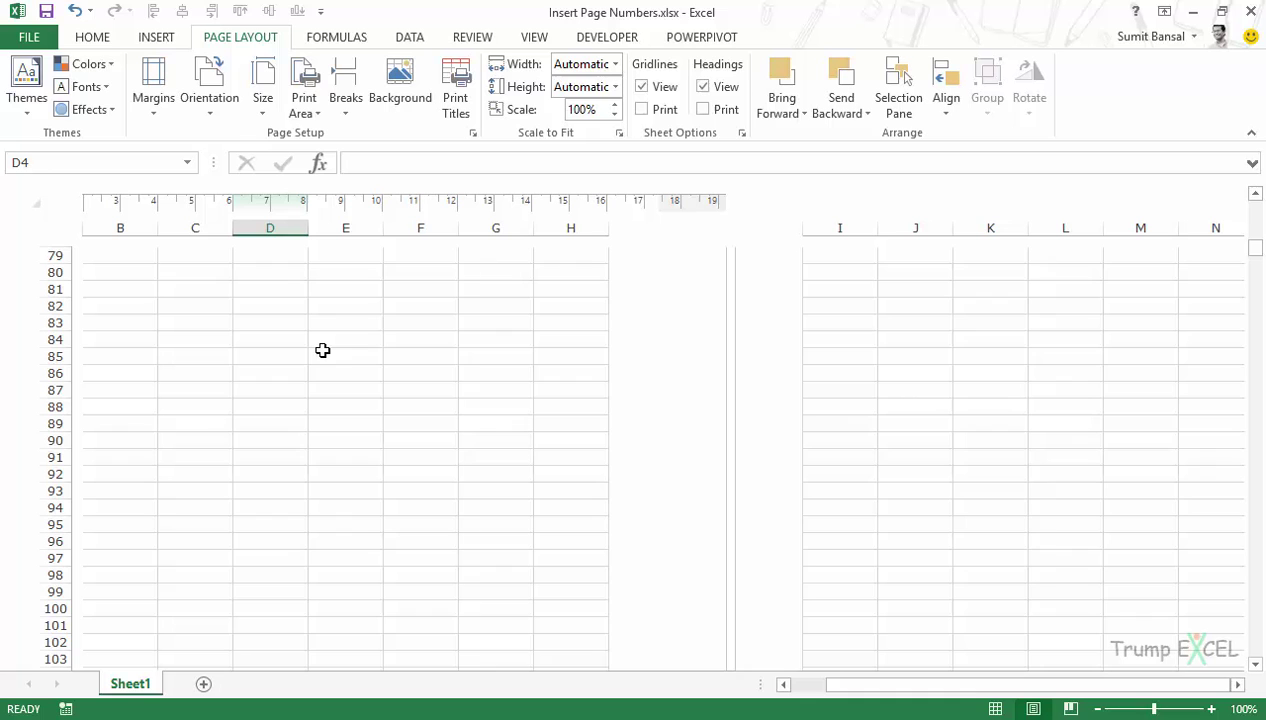
Step: Switch Sheet1 from Page Layout to Normal view from the View tab
left_click(544, 40)
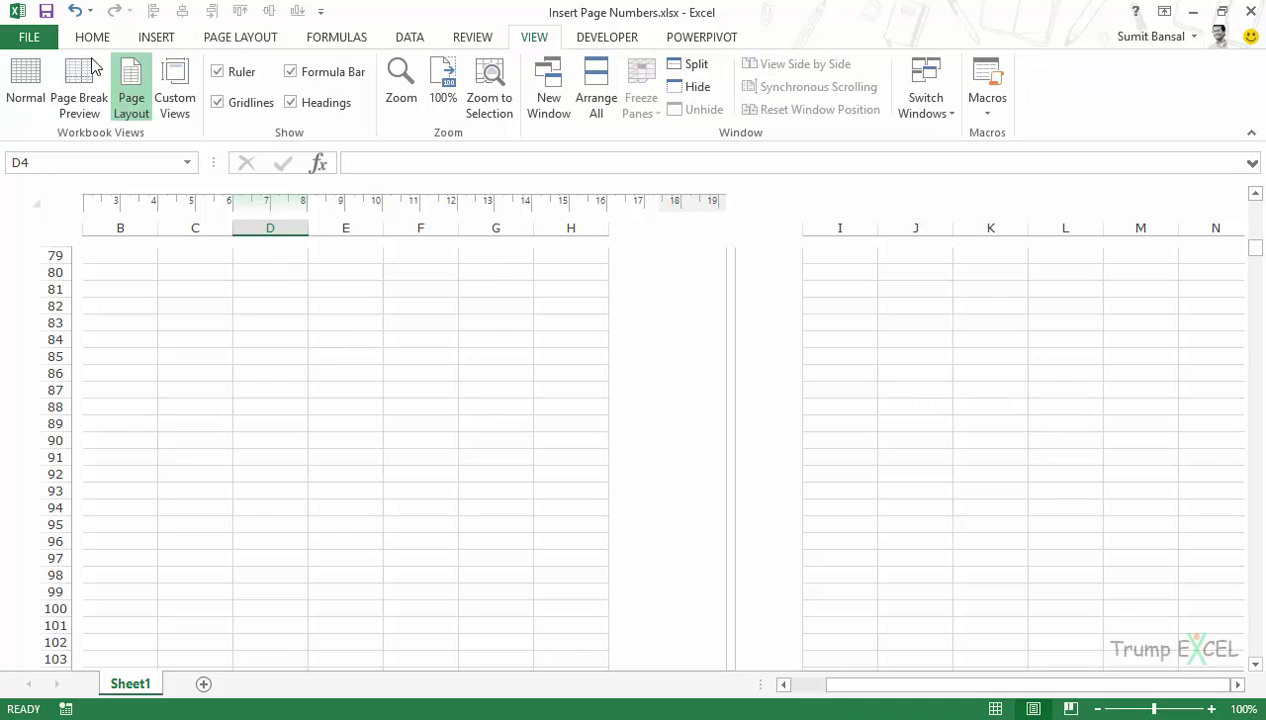
left_click(29, 80)
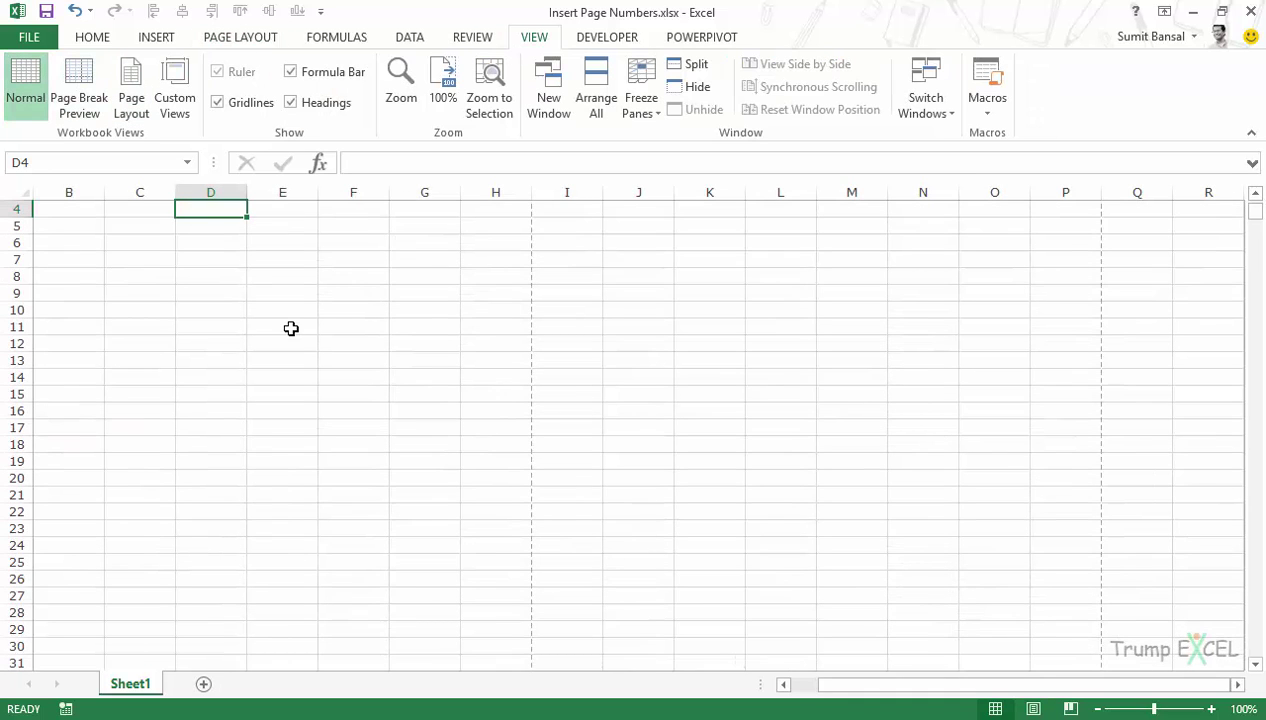